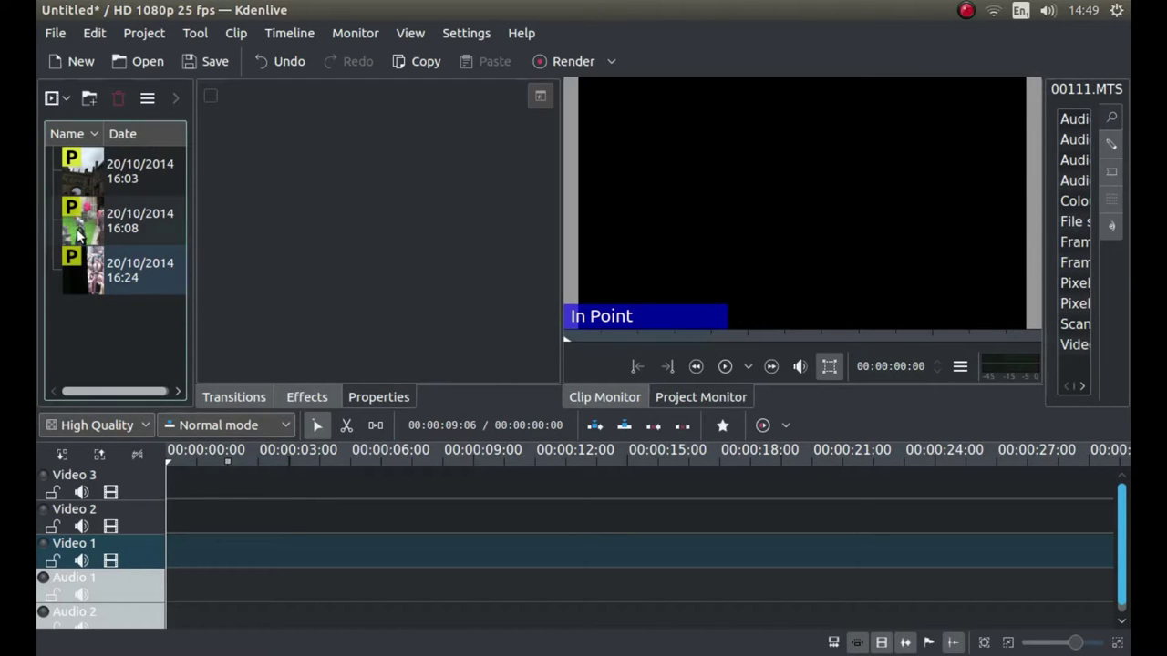
Place 00105.MTS at 0:00 on Video 3 and 00111.MTS on Video 2, overlapping its end.
drag(74, 226, 170, 485)
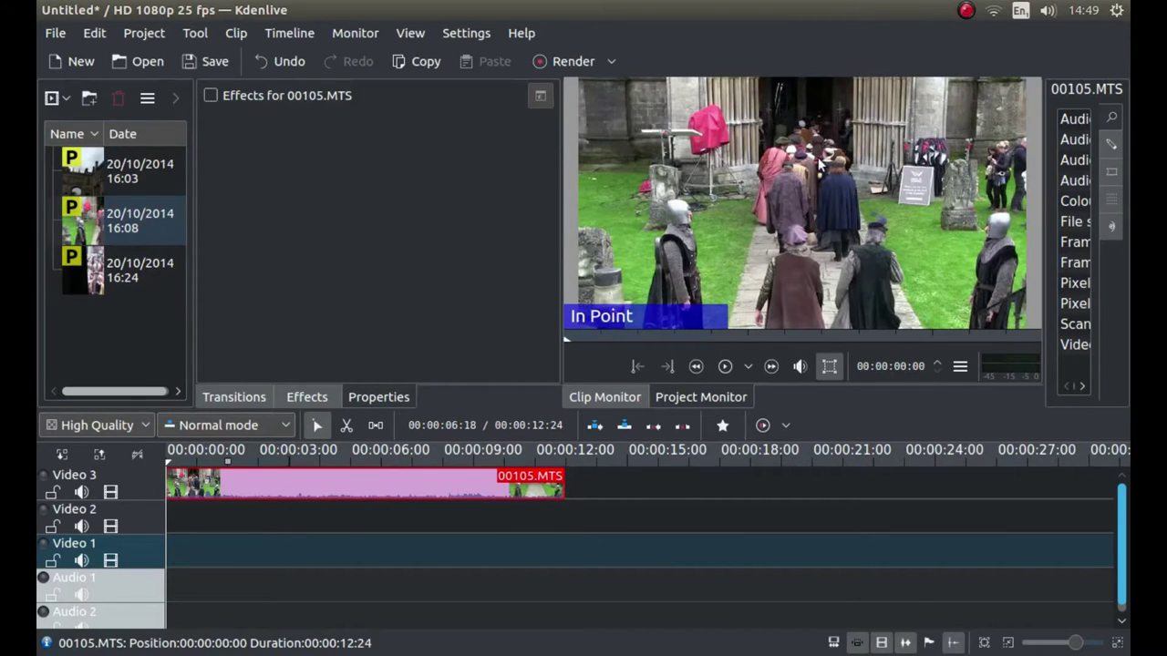
drag(118, 272, 528, 524)
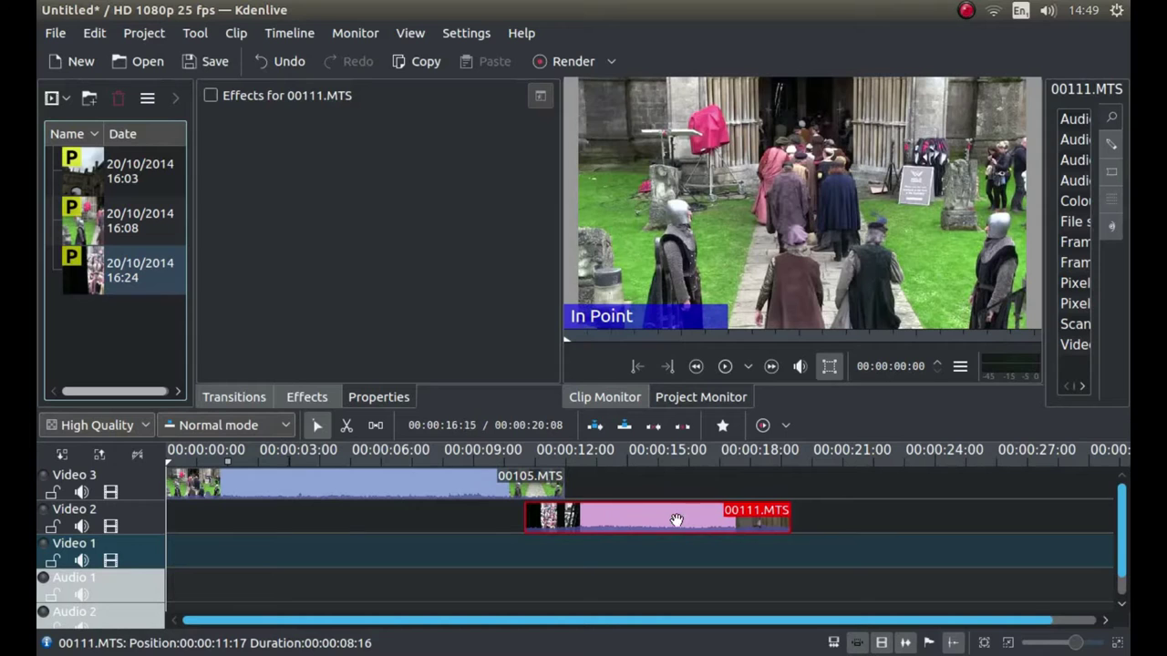
Import BLANK TITLE BLOCK.jpg from the home kdenlive folder into the Project Bin.
click(52, 97)
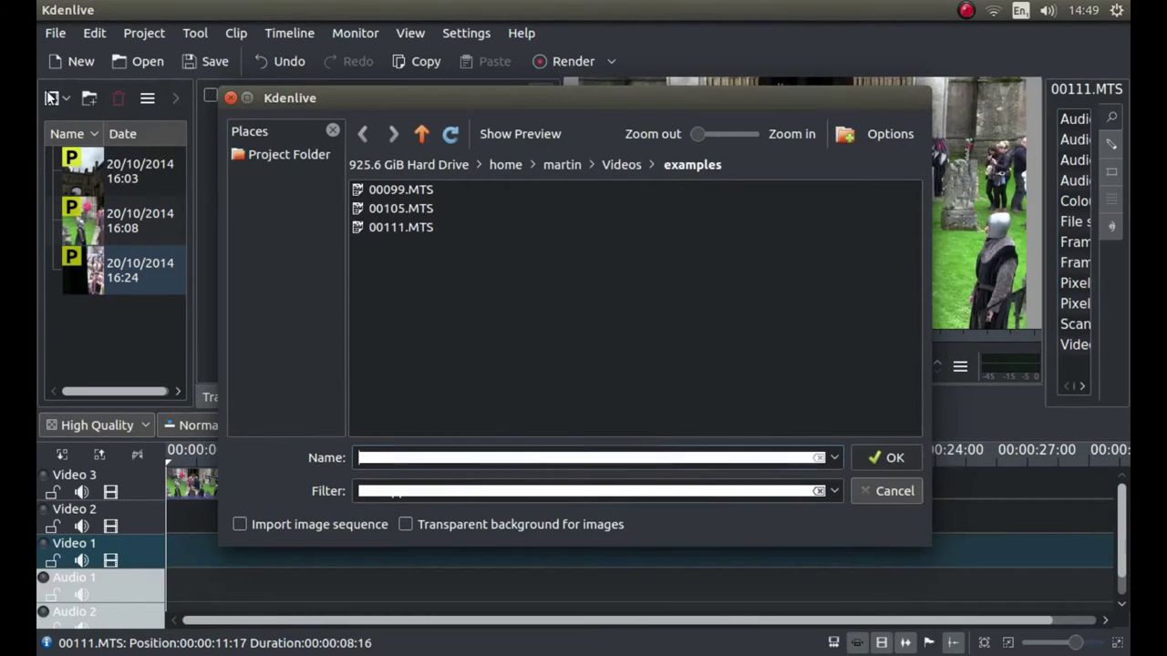
click(423, 134)
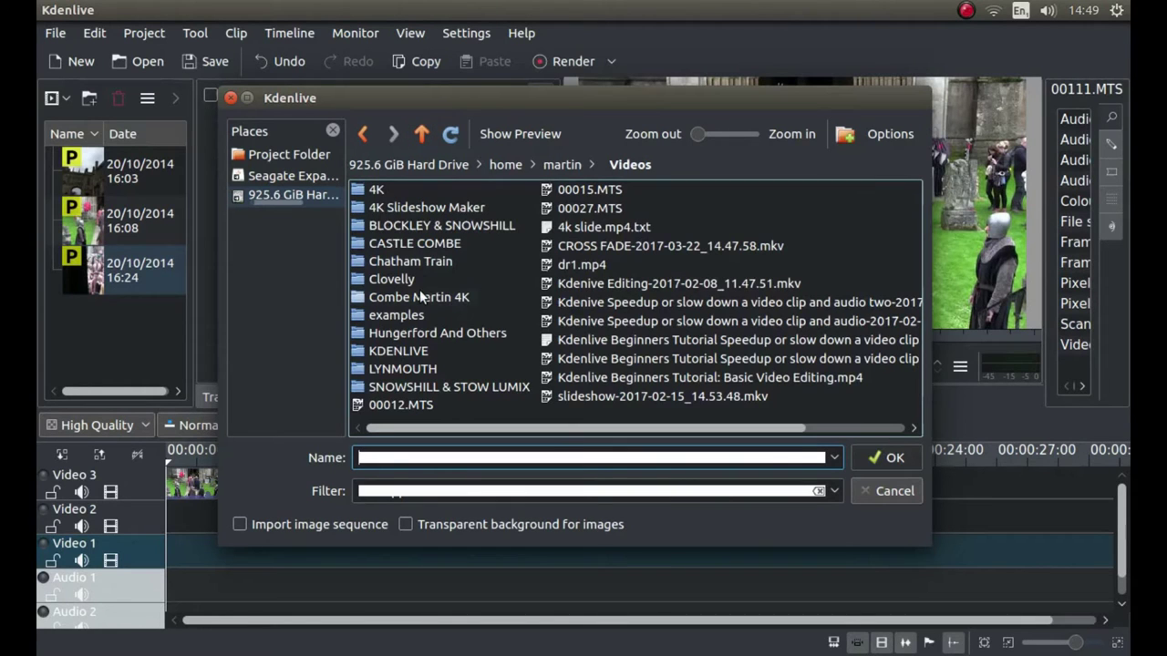
double_click(402, 356)
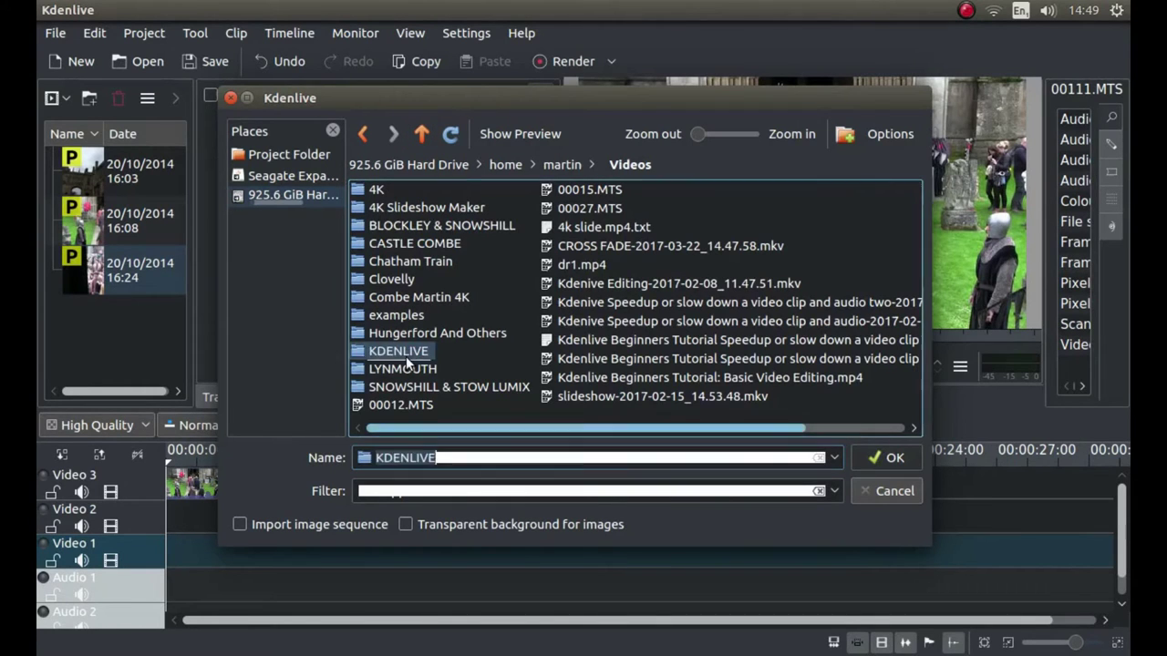
click(422, 136)
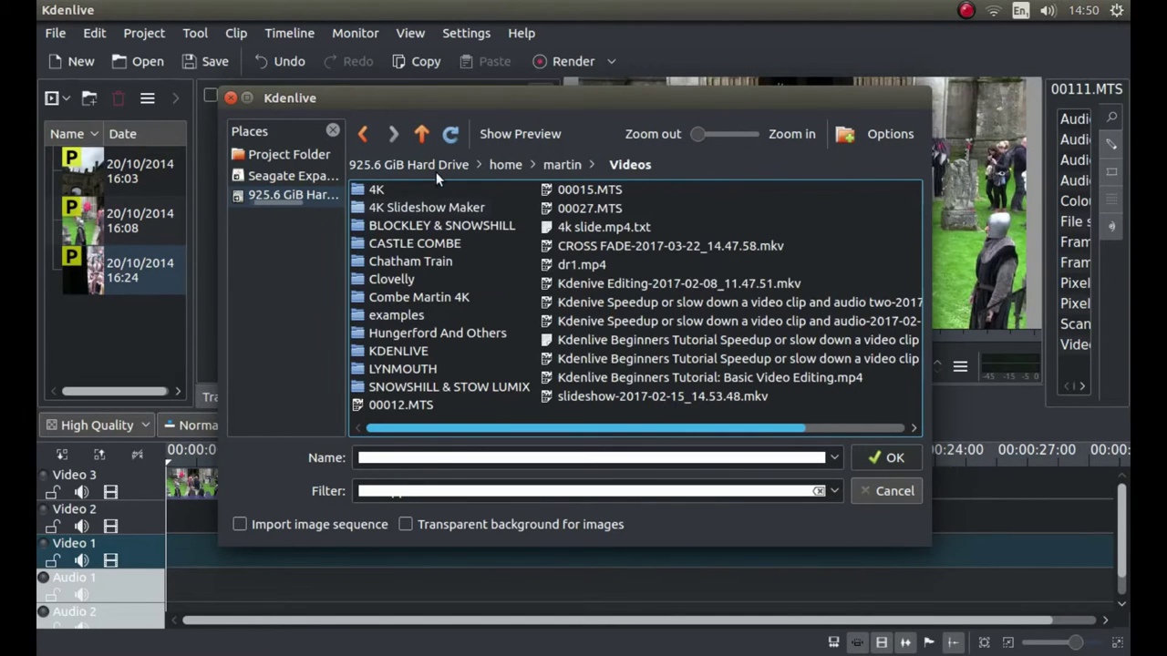
click(422, 134)
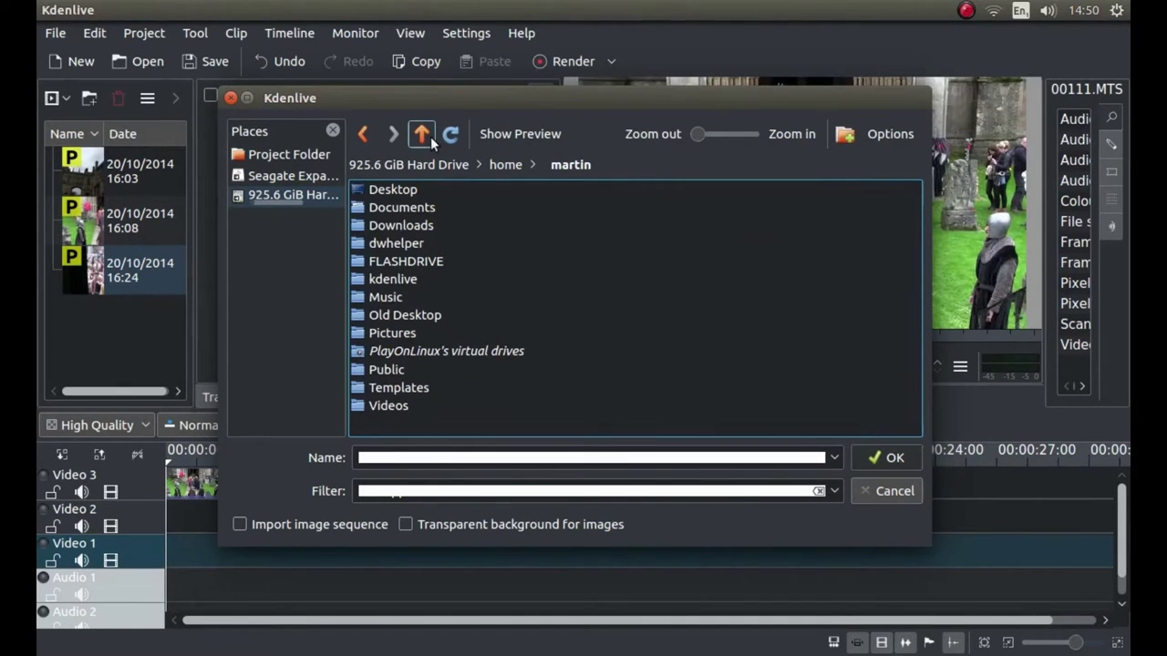
double_click(403, 282)
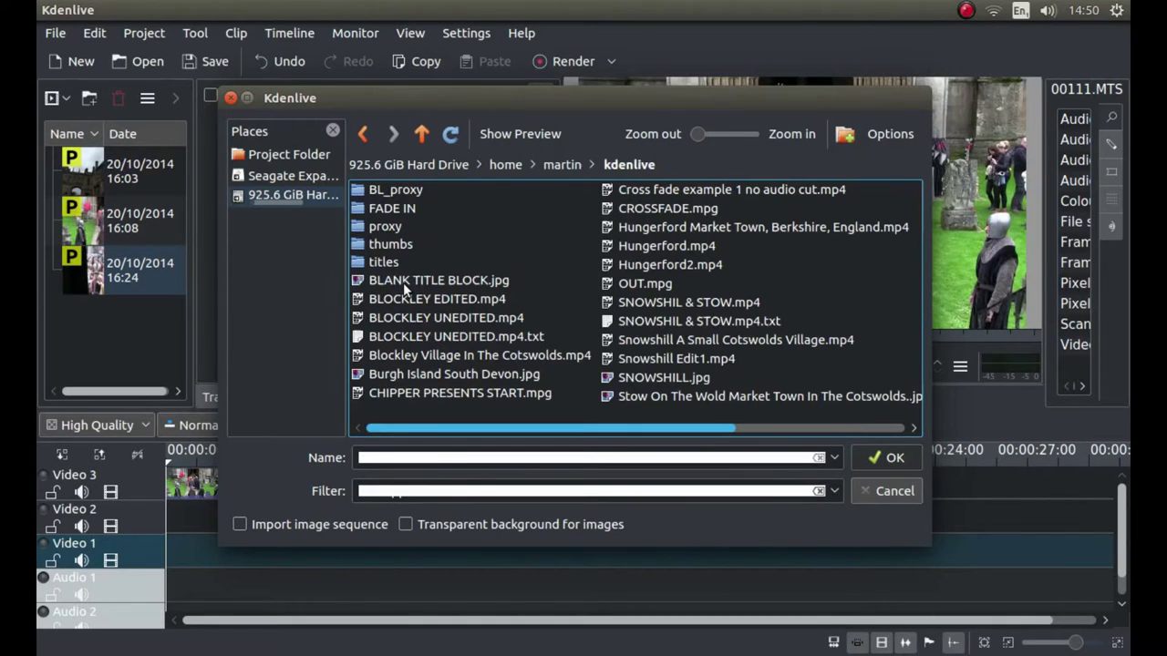
click(427, 283)
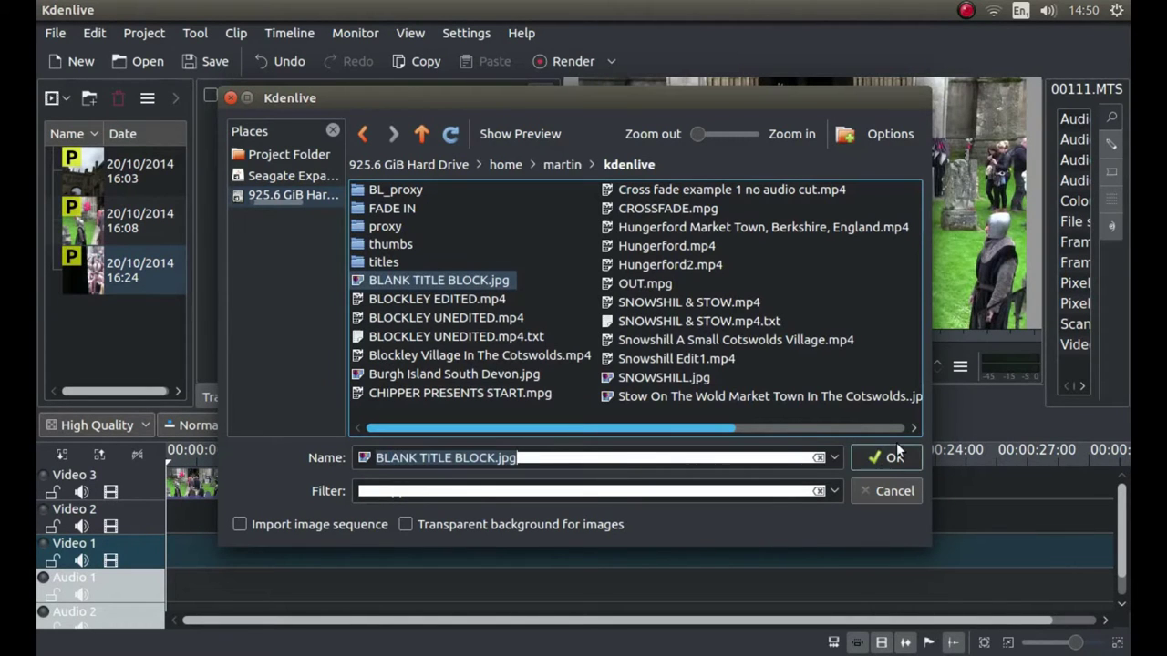
click(880, 459)
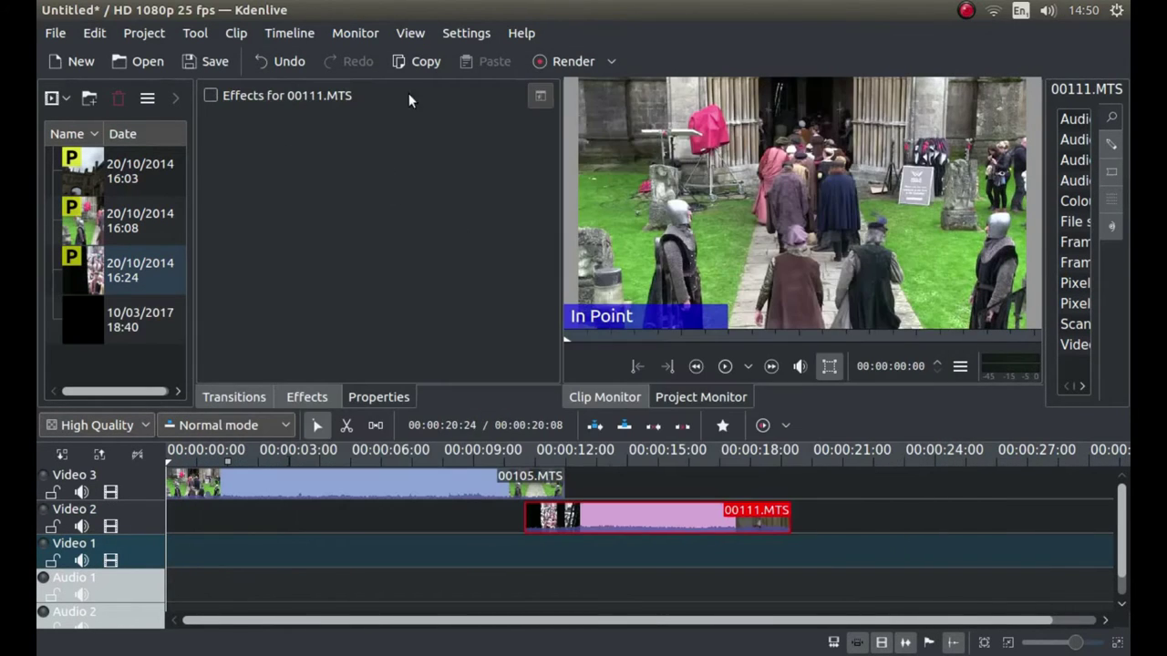
Drop BLANK TITLE BLOCK.jpg onto Video 1 at about 00:00:10:10, beneath the clip overlap.
drag(76, 306, 490, 544)
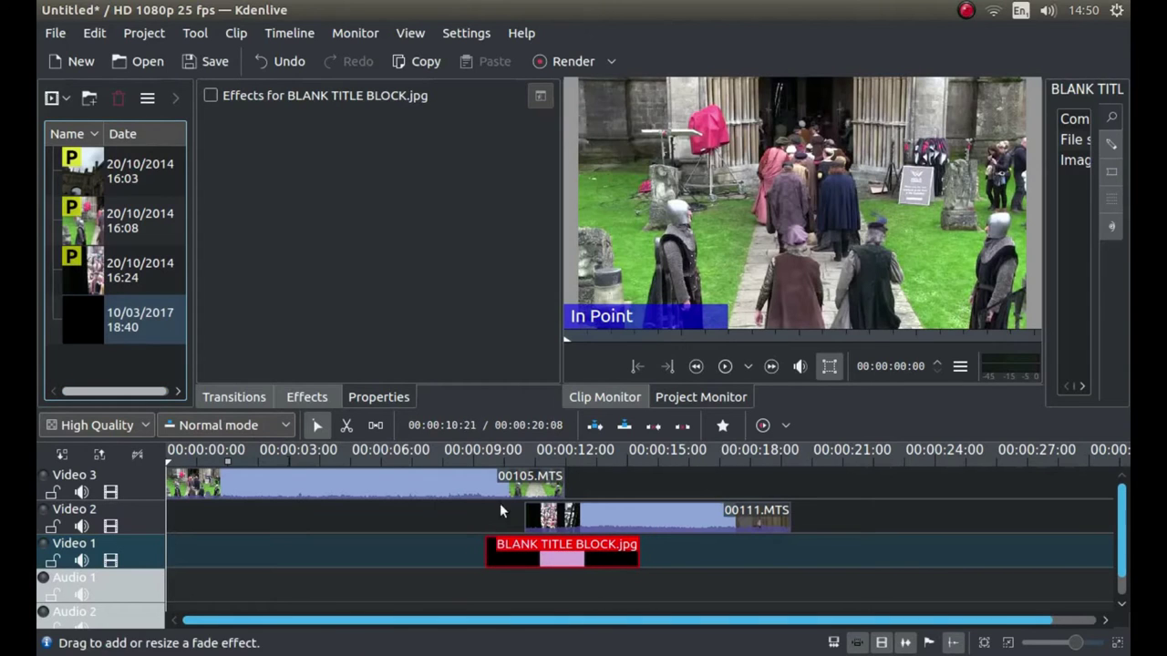
Change the title image clip's duration to 00:00:03:00.
double_click(531, 555)
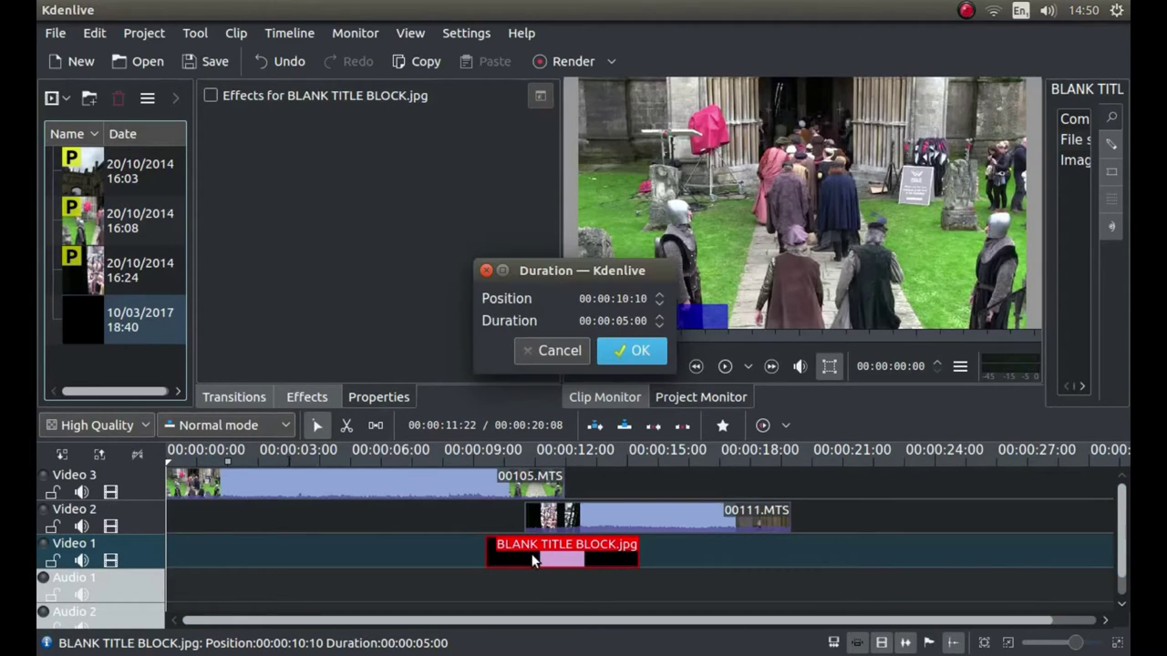
click(625, 321)
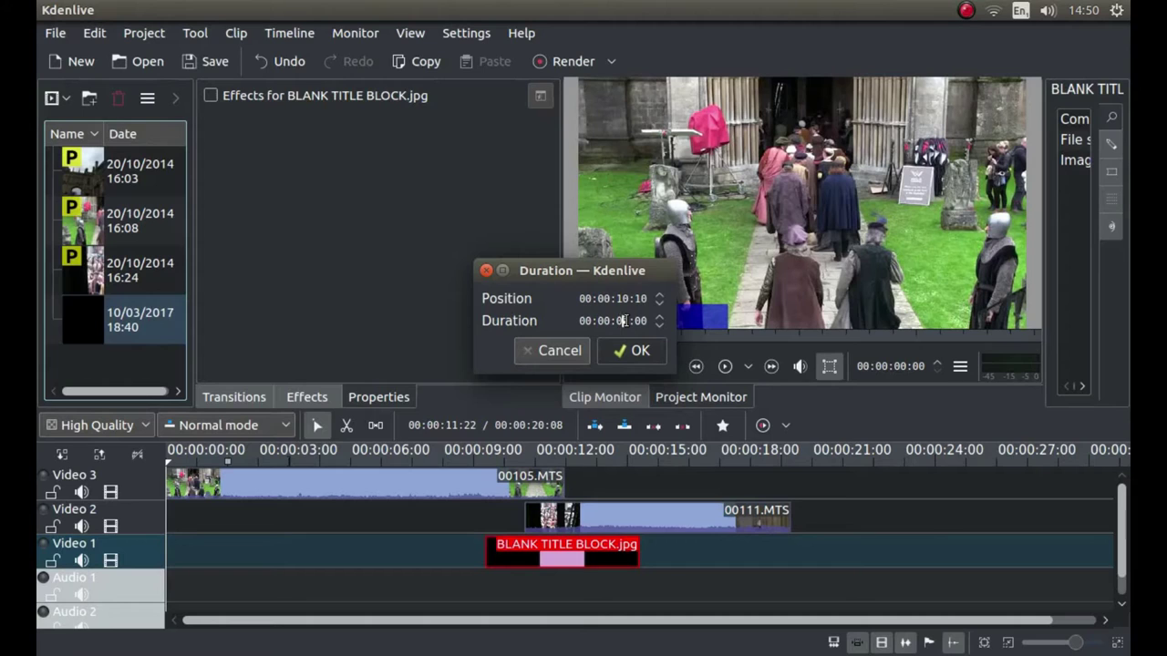
text(3)
click(639, 352)
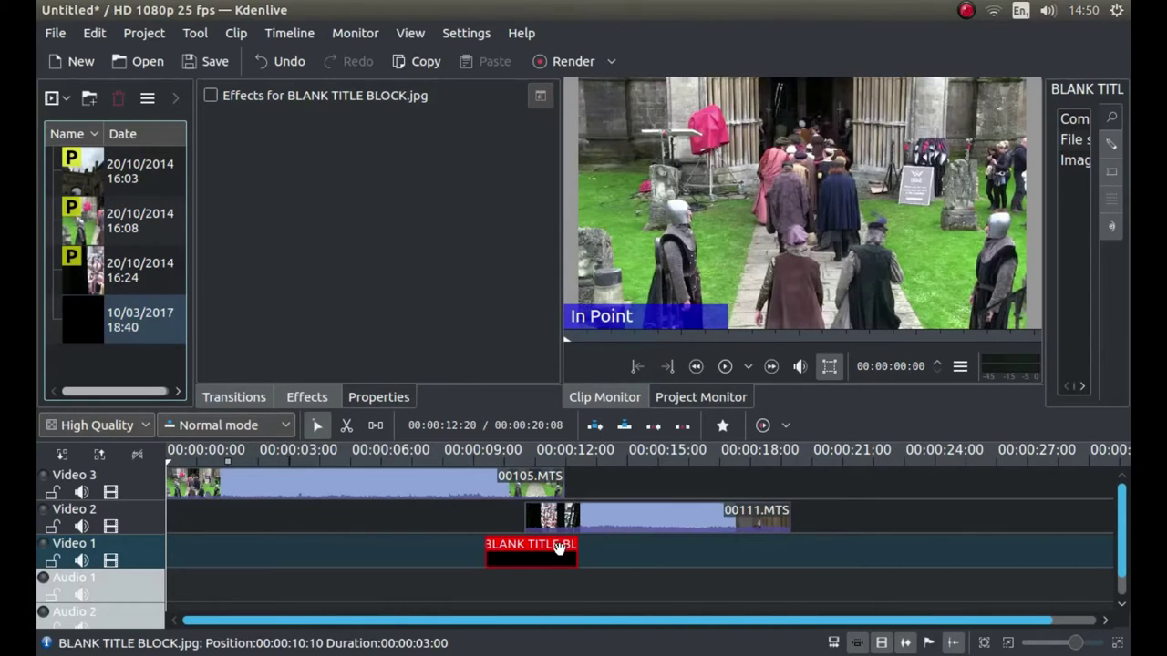
Move 00111.MTS earlier on Video 2, set the title image under its end, and add 00099.MTS.
drag(543, 546, 565, 519)
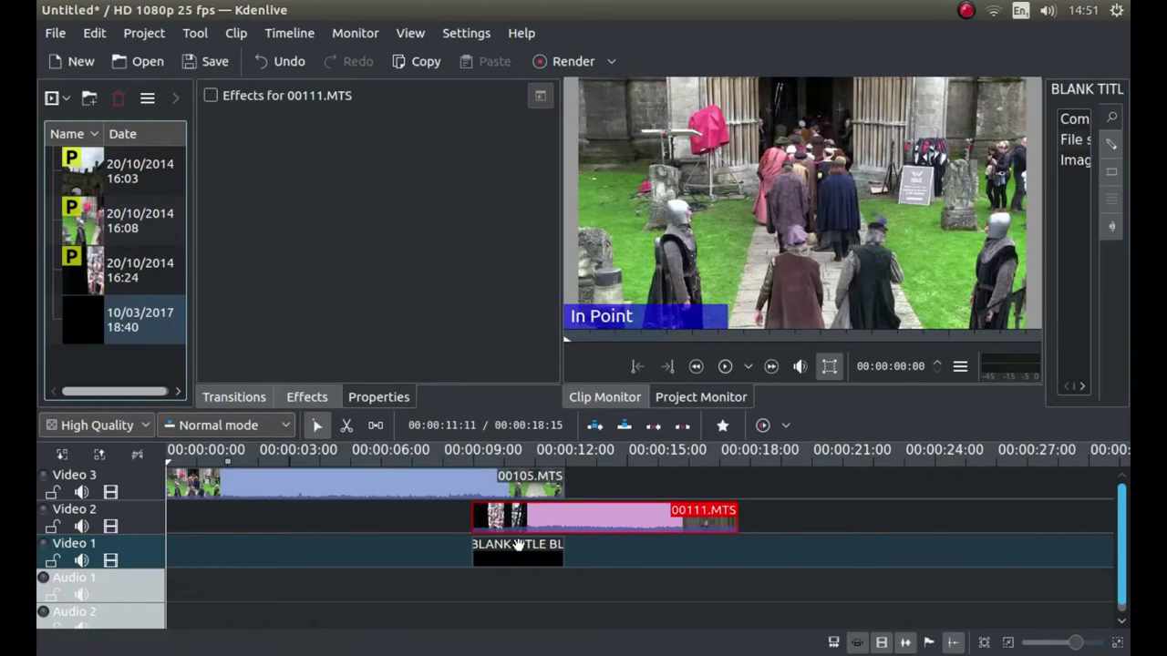
drag(511, 555, 604, 545)
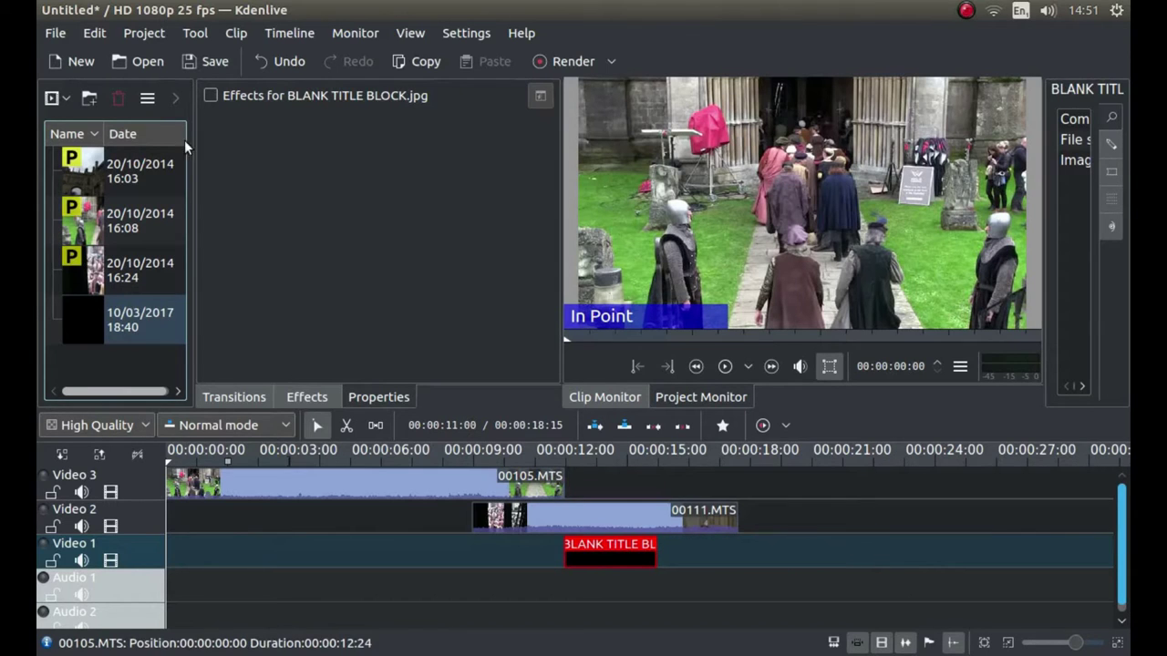
drag(108, 151, 693, 478)
drag(625, 545, 703, 555)
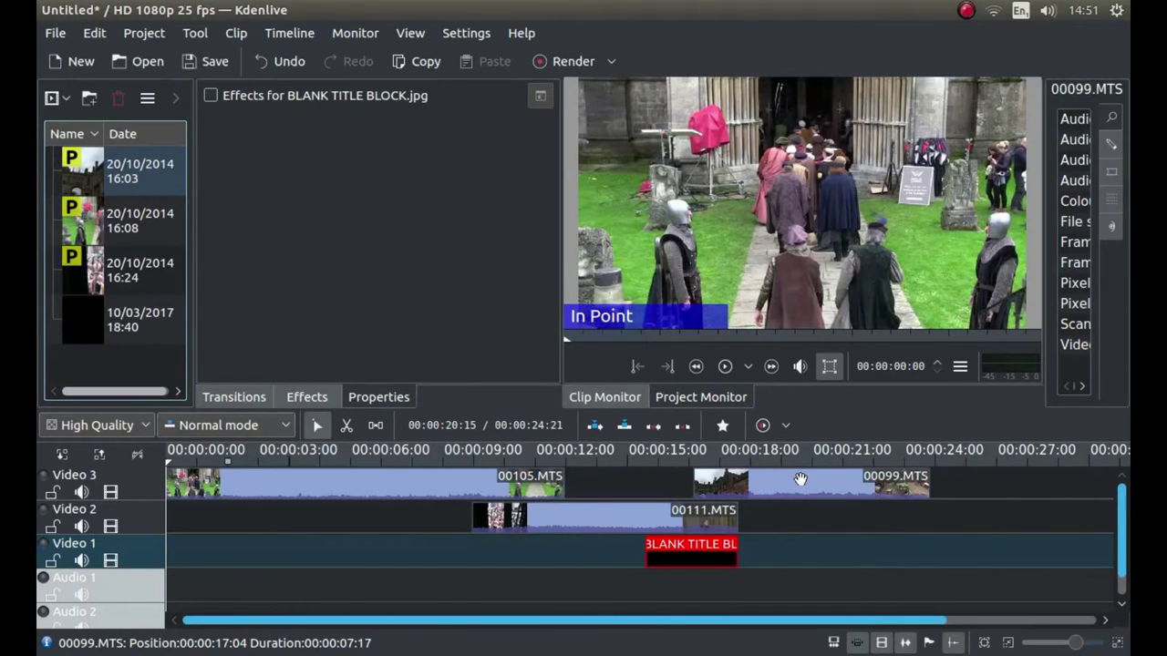
Shift 00099.MTS slightly earlier, then delete it from Video 3.
drag(800, 478, 746, 484)
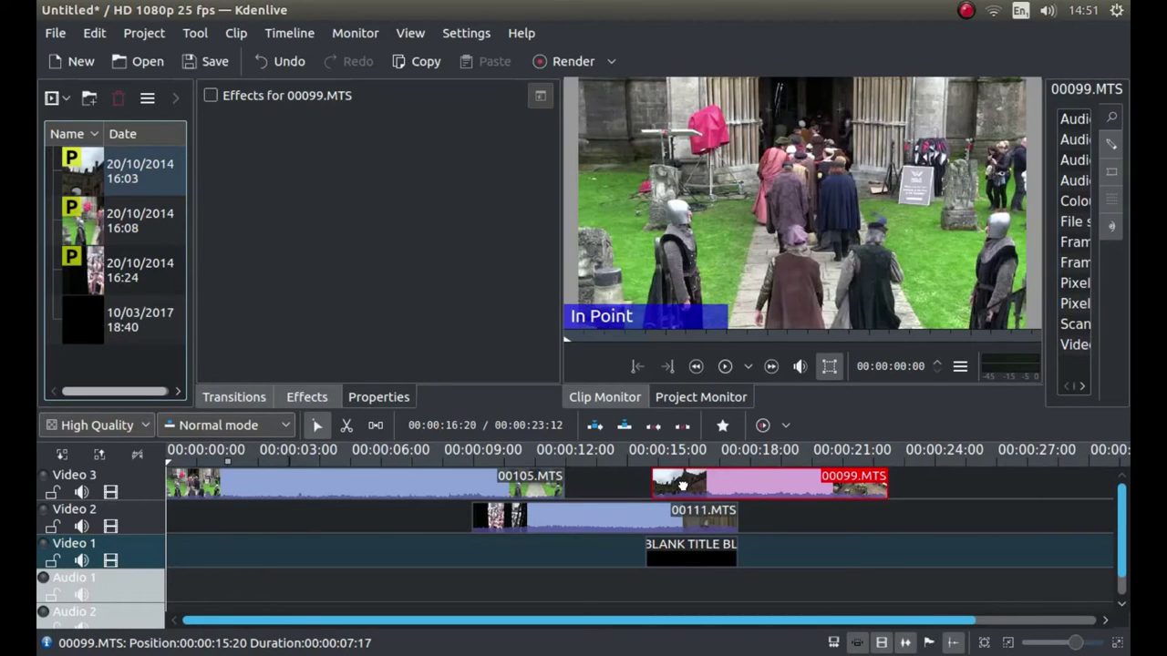
right_click(769, 490)
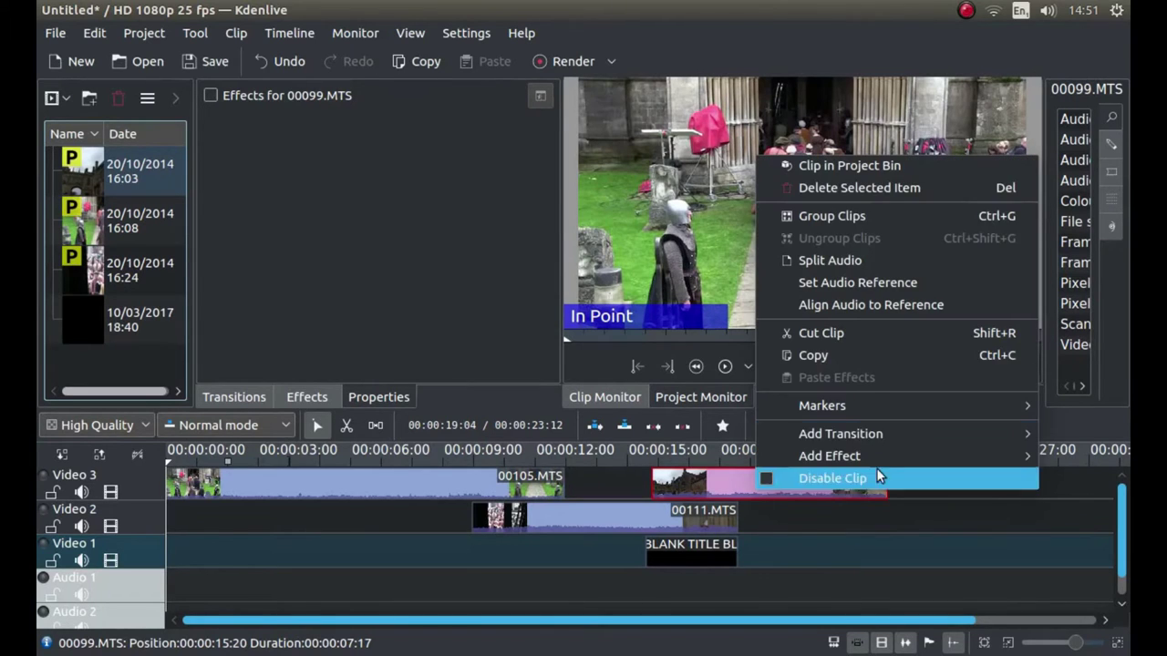
click(871, 187)
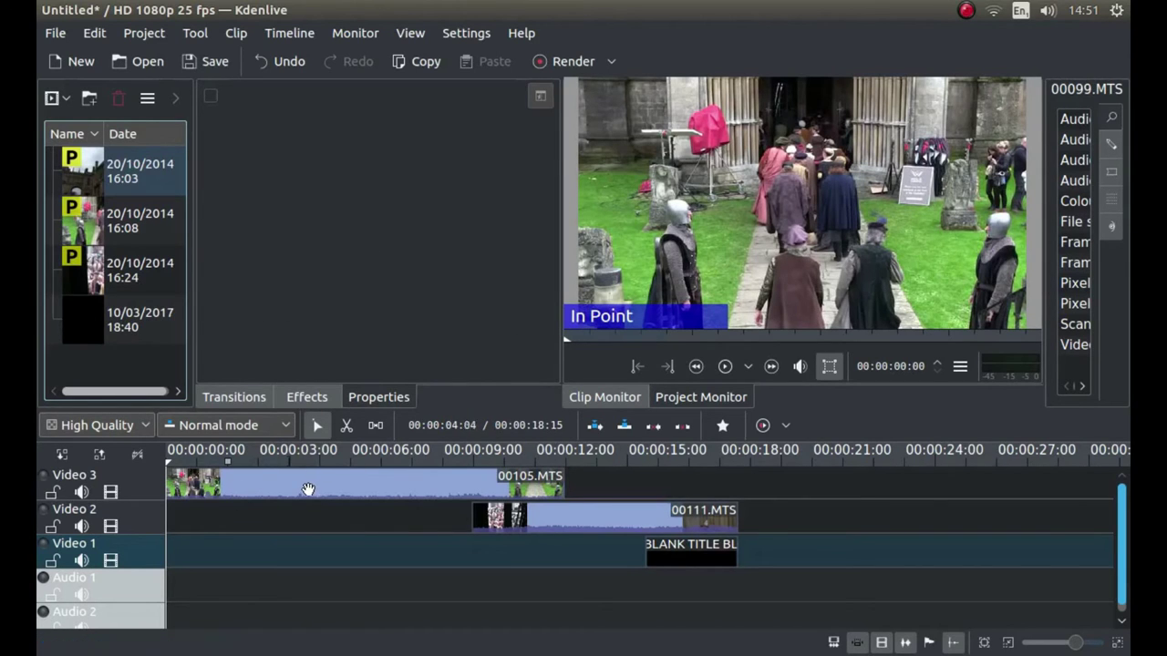
Add a Dissolve transition from 00105.MTS to 00111.MTS and scrub to preview it around 8 seconds.
click(349, 487)
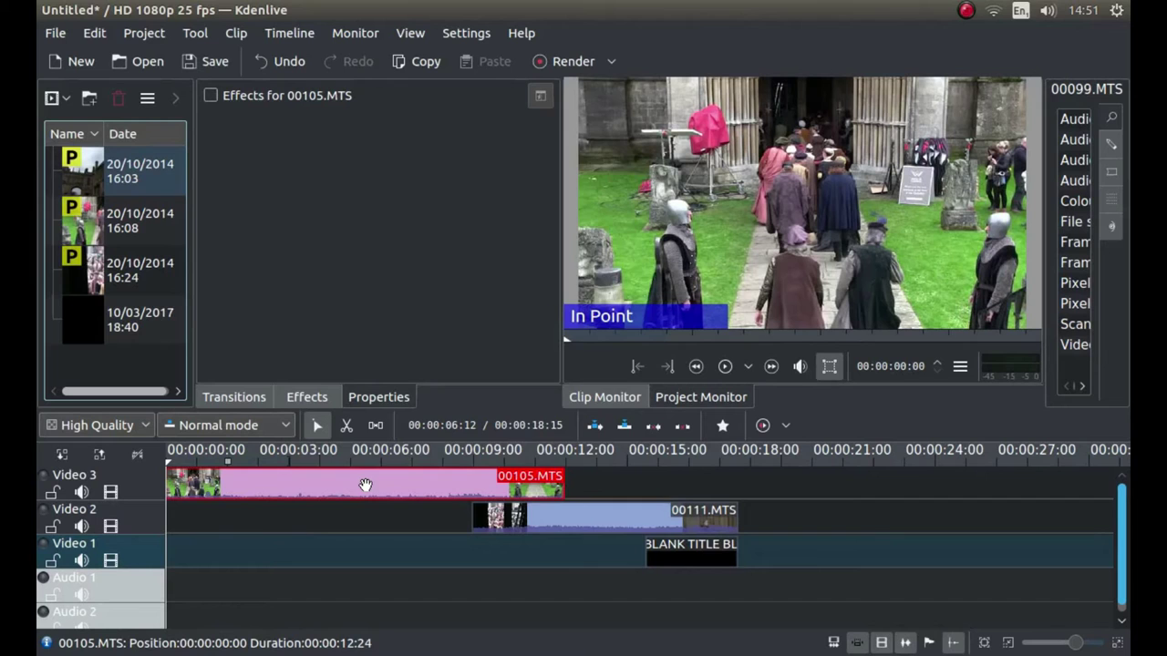
right_click(372, 487)
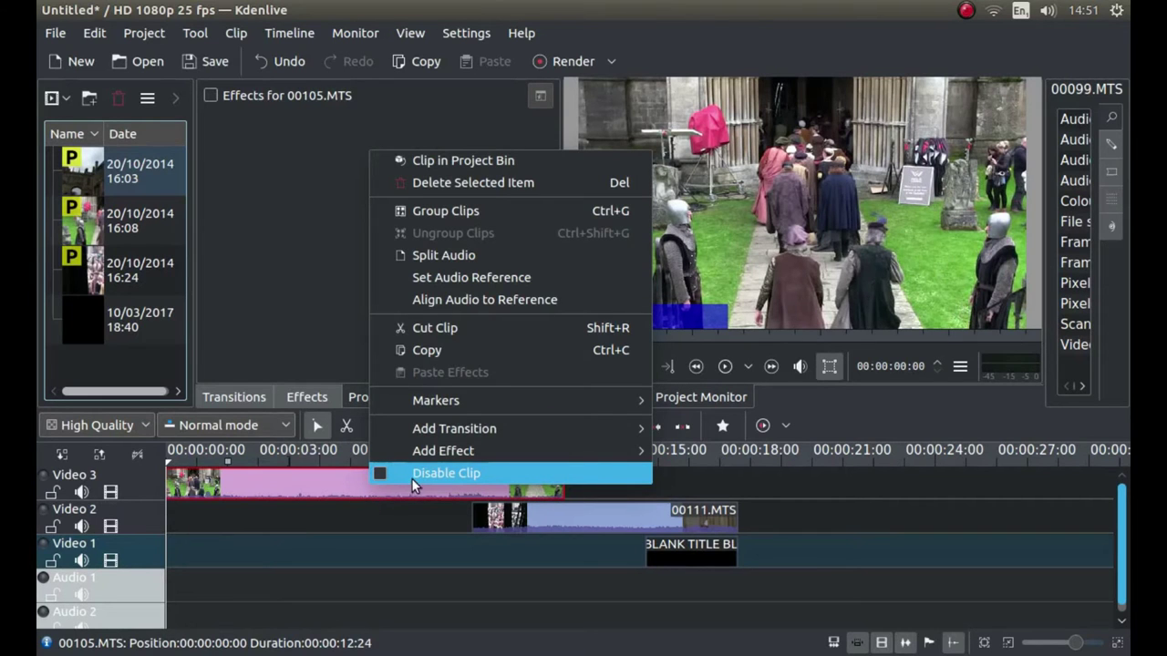
mouse_move(474, 430)
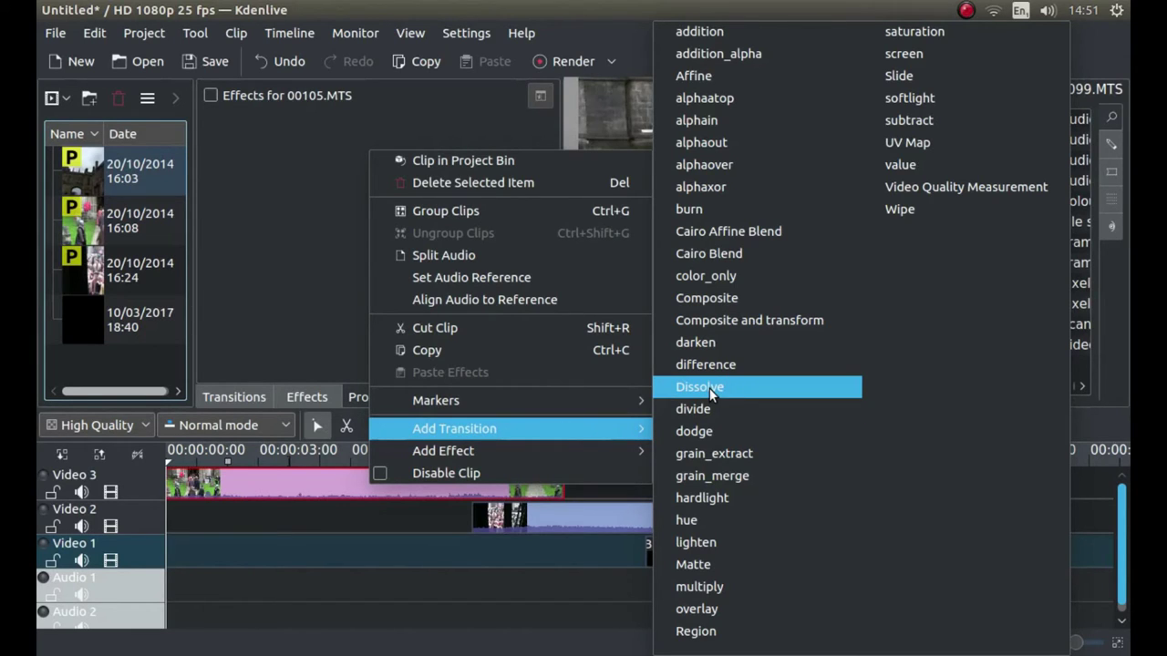
click(709, 388)
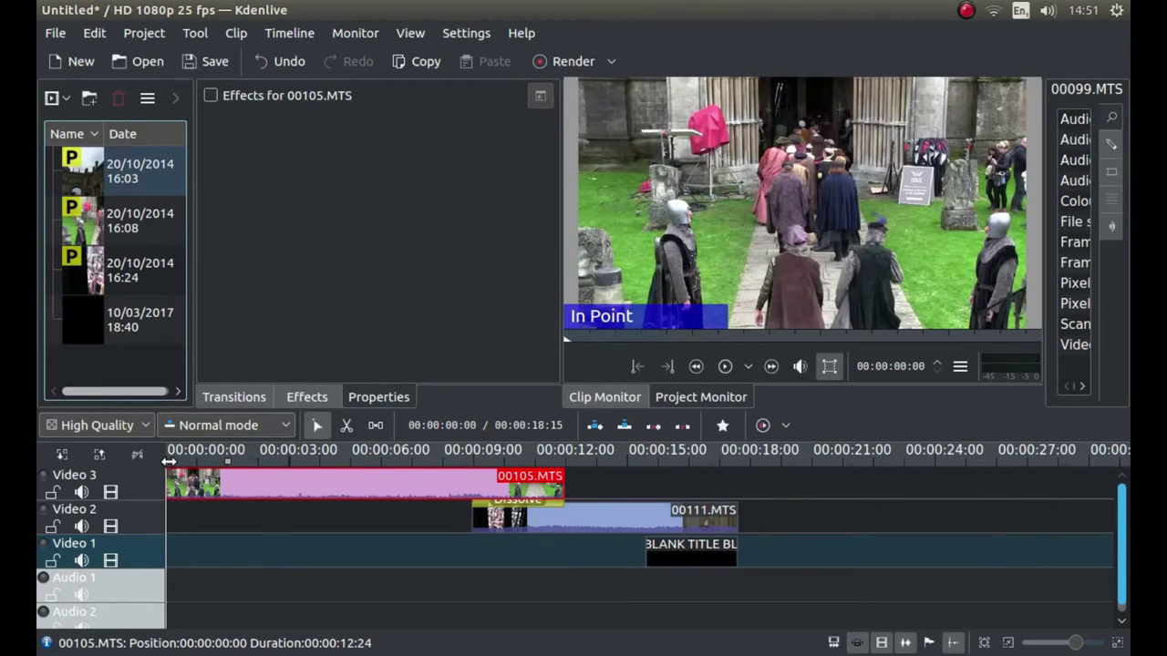
drag(177, 467, 413, 474)
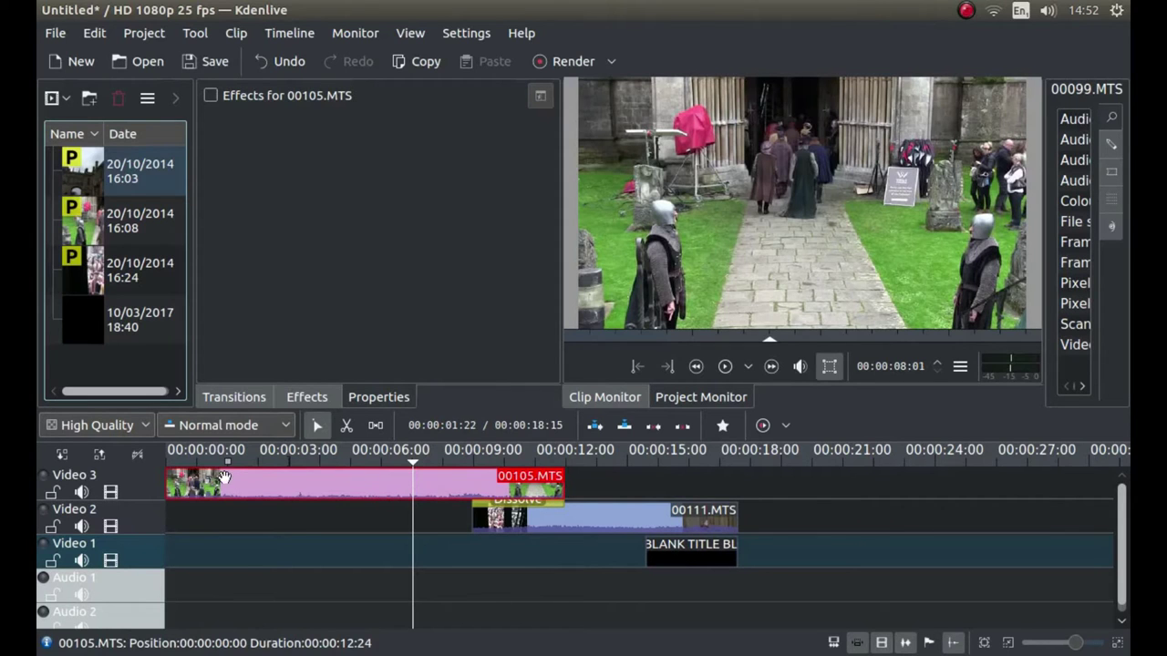
Split the audio of 00105.MTS and 00111.MTS onto Audio 1 and Audio 2.
right_click(330, 486)
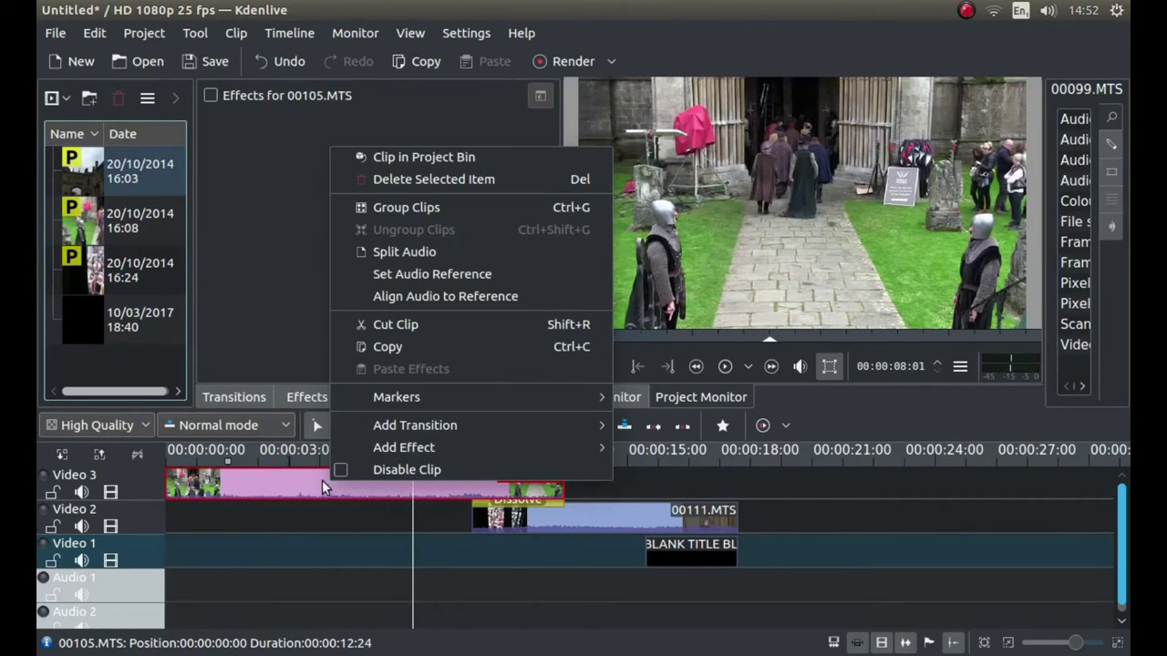
click(413, 252)
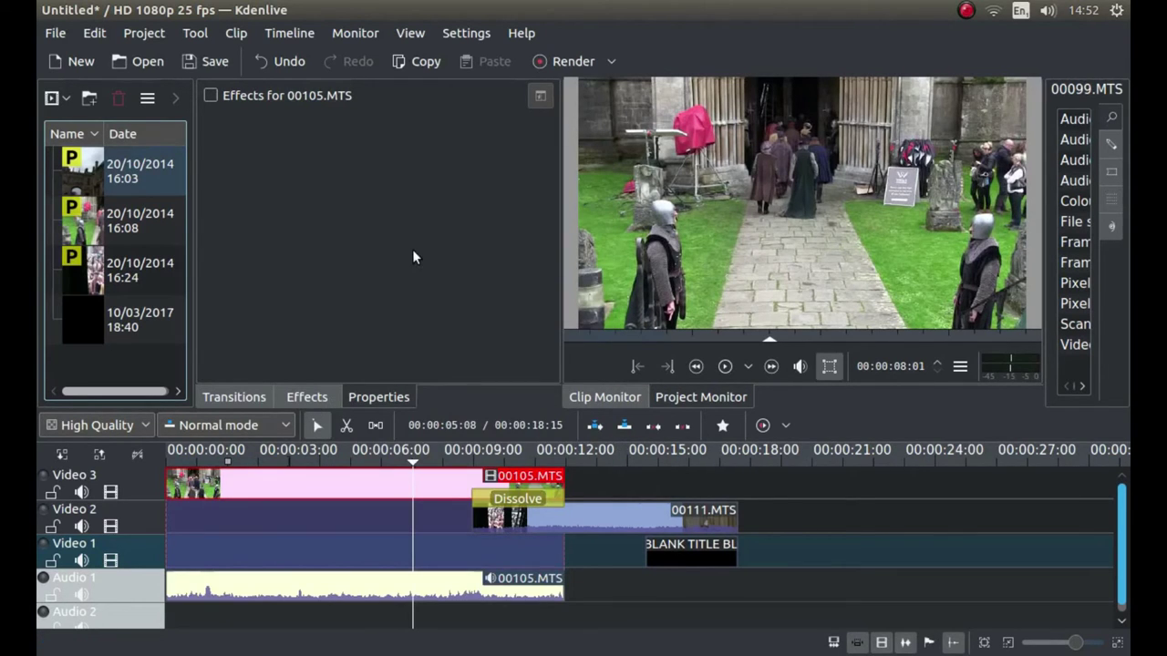
right_click(598, 511)
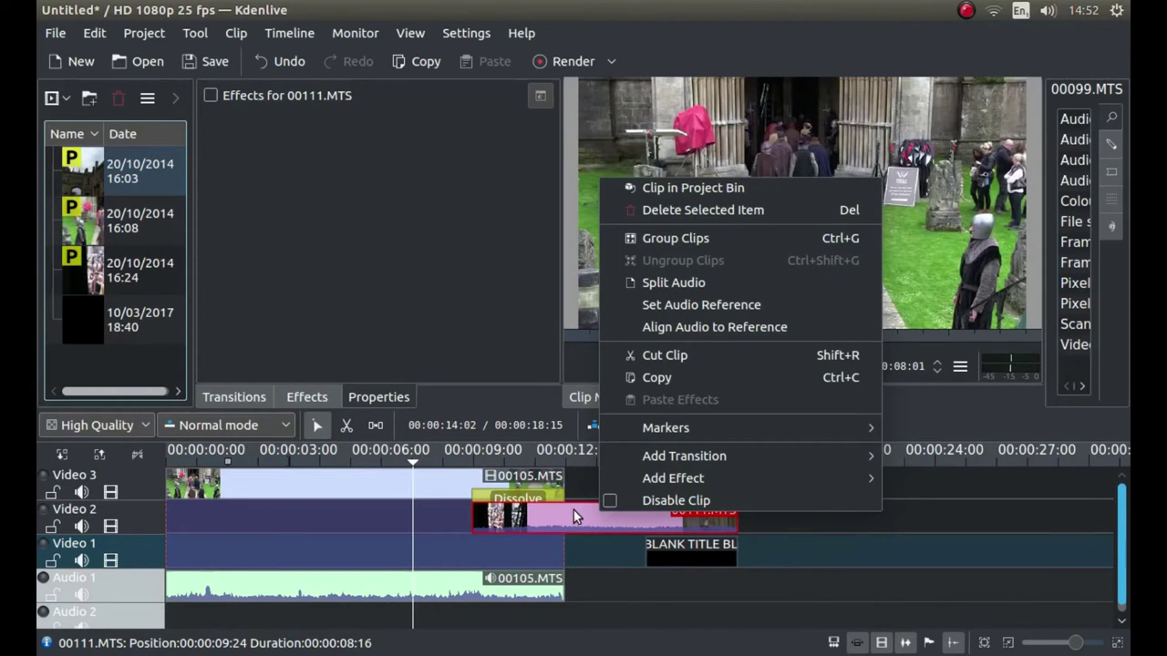
click(689, 283)
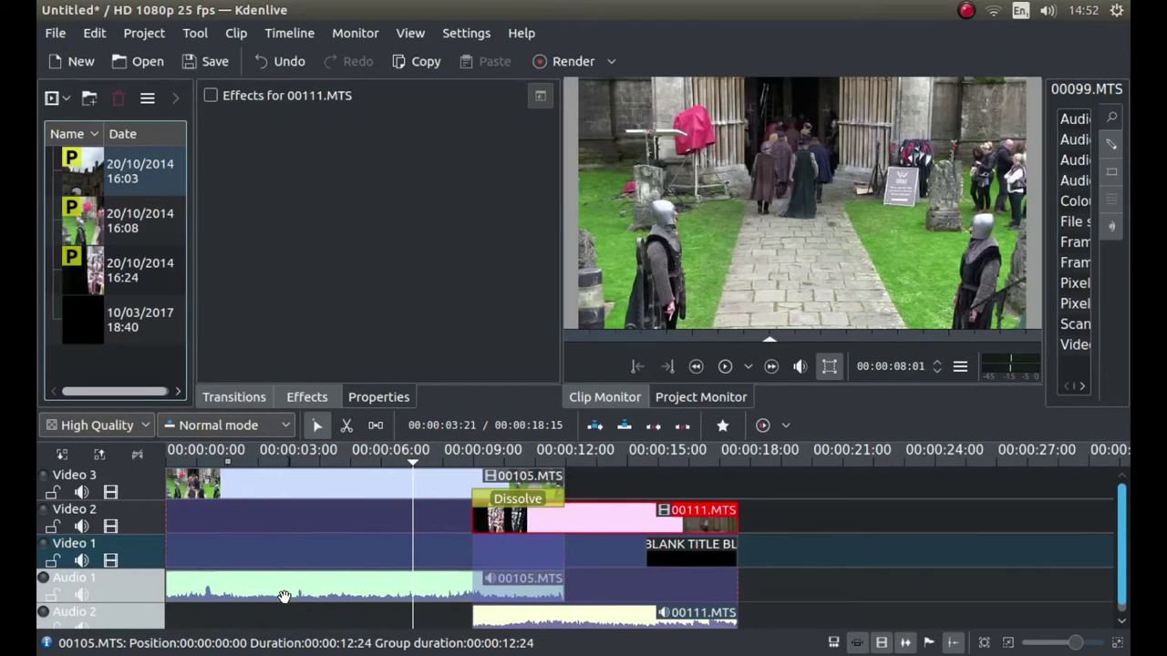
Add a Fade out effect to the 00105.MTS audio on Audio 1.
right_click(384, 594)
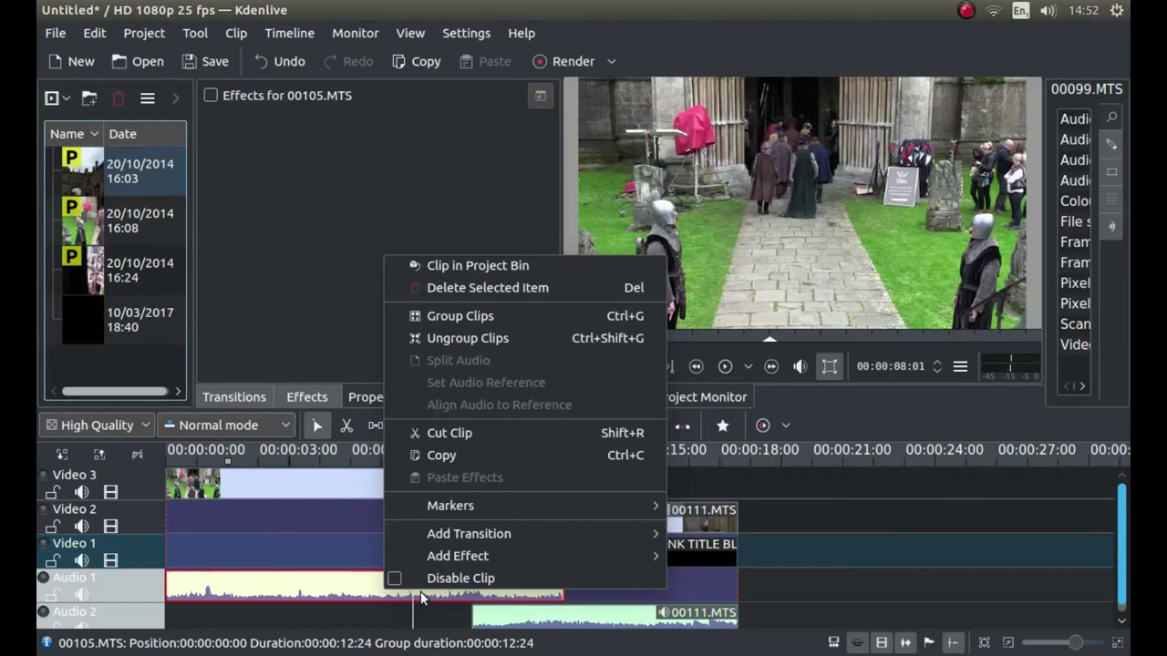
mouse_move(453, 560)
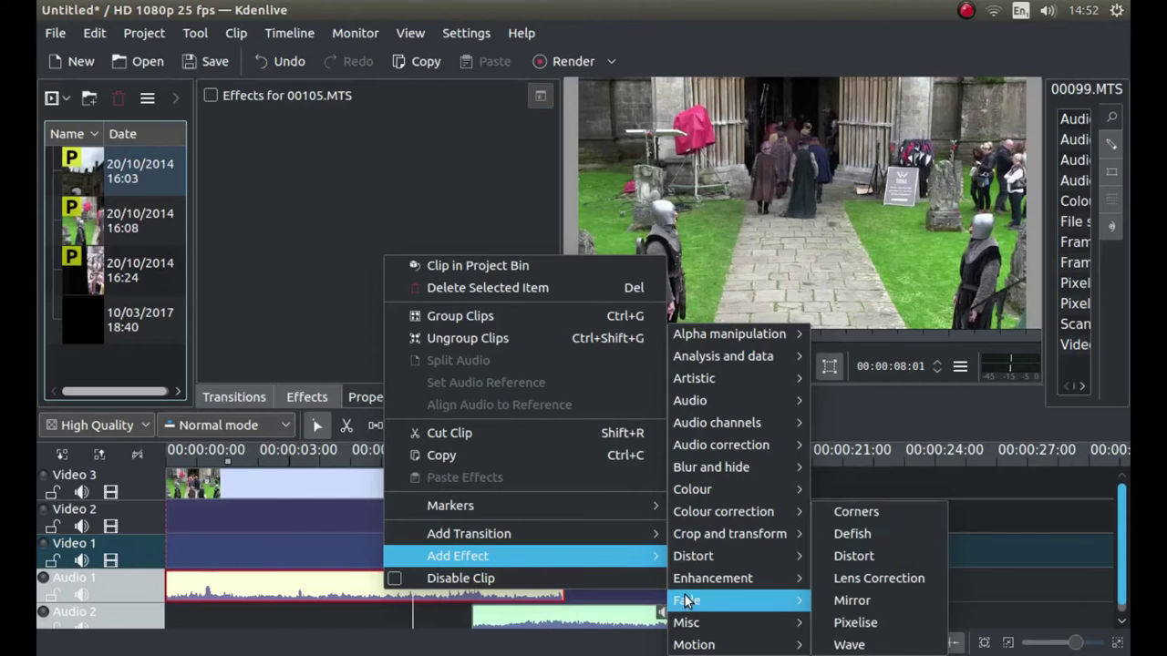
mouse_move(687, 609)
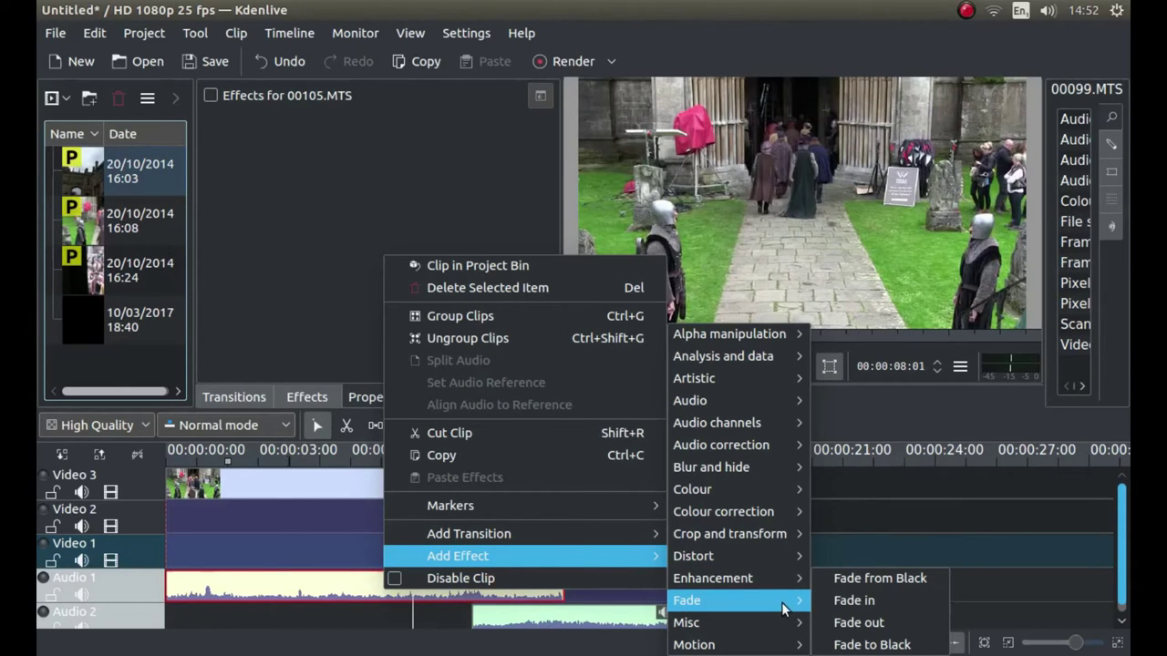
click(853, 624)
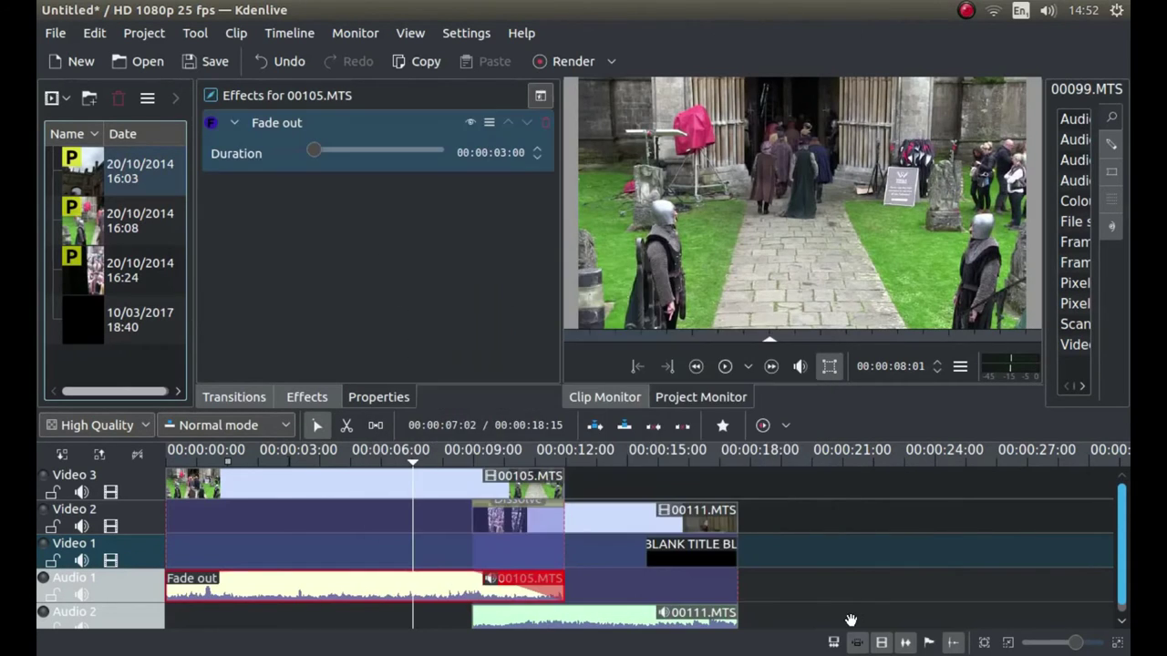
Add a Fade out to the 00111.MTS audio by mistake, then delete it.
right_click(604, 624)
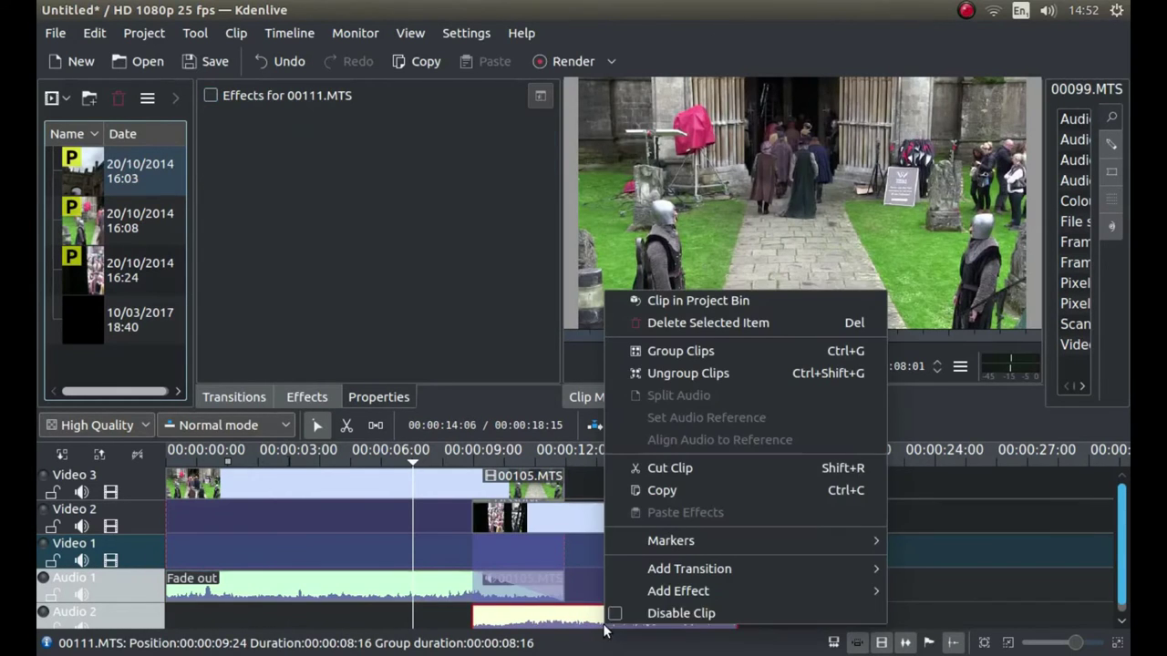
click(1128, 530)
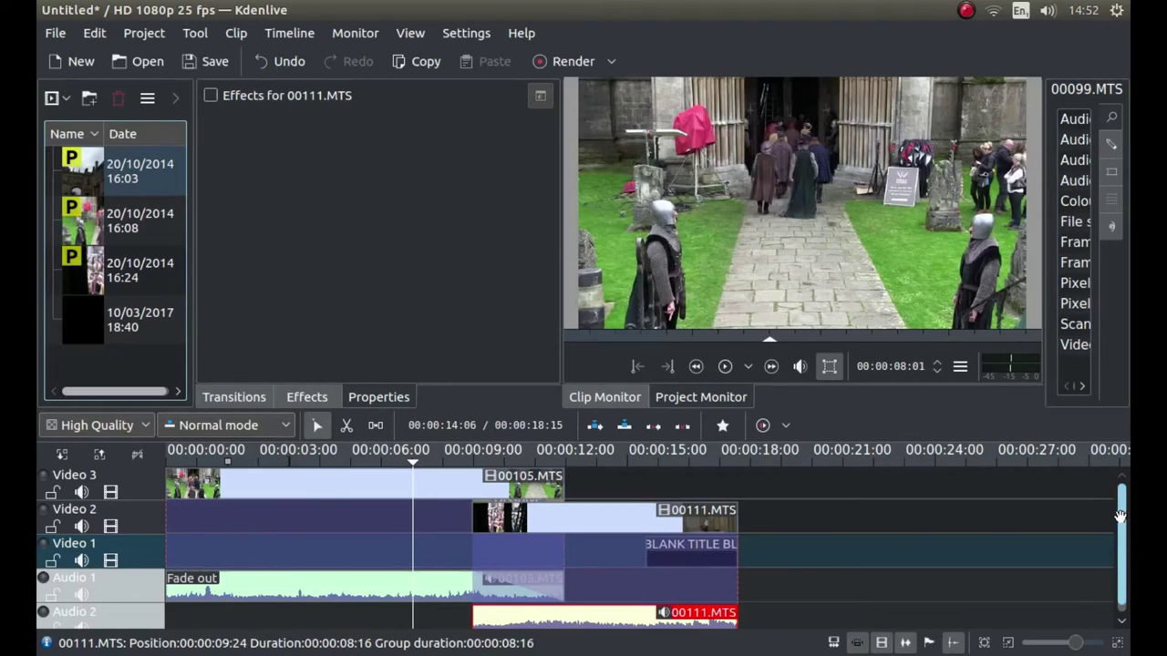
scroll(1123, 531, down, 1)
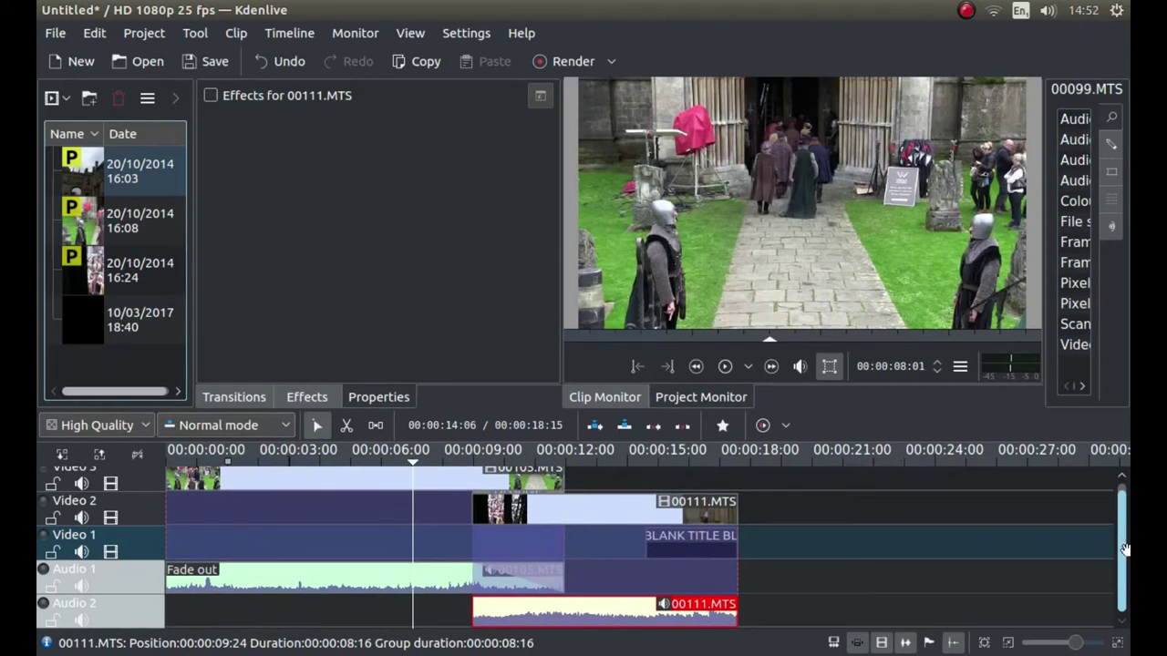
right_click(574, 617)
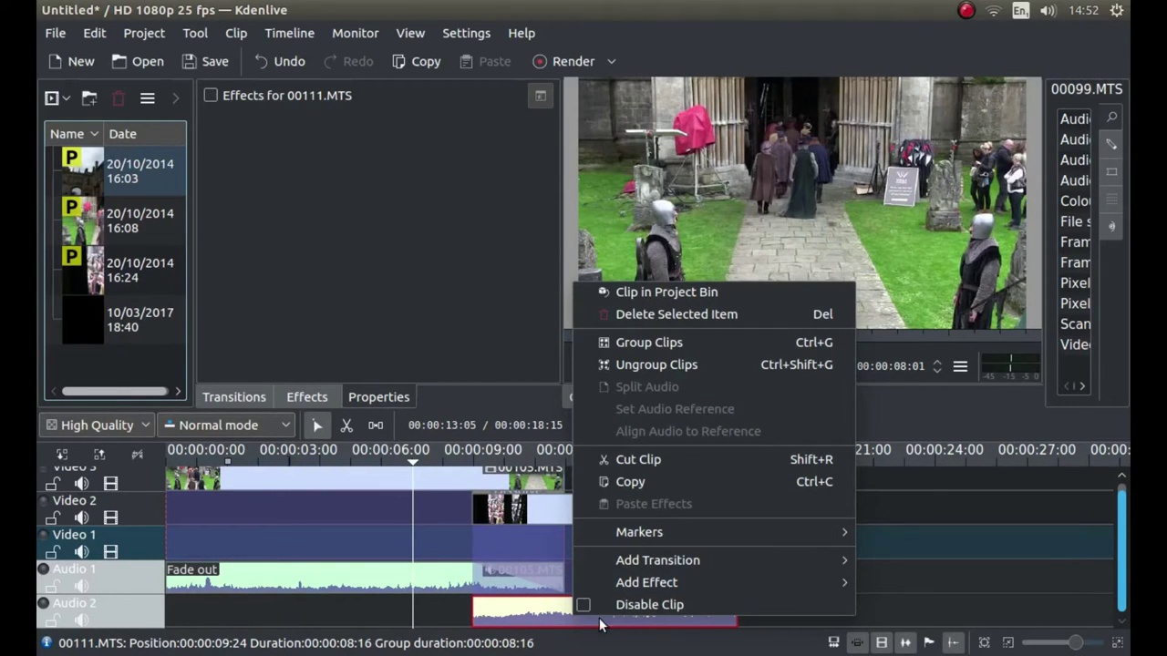
mouse_move(618, 588)
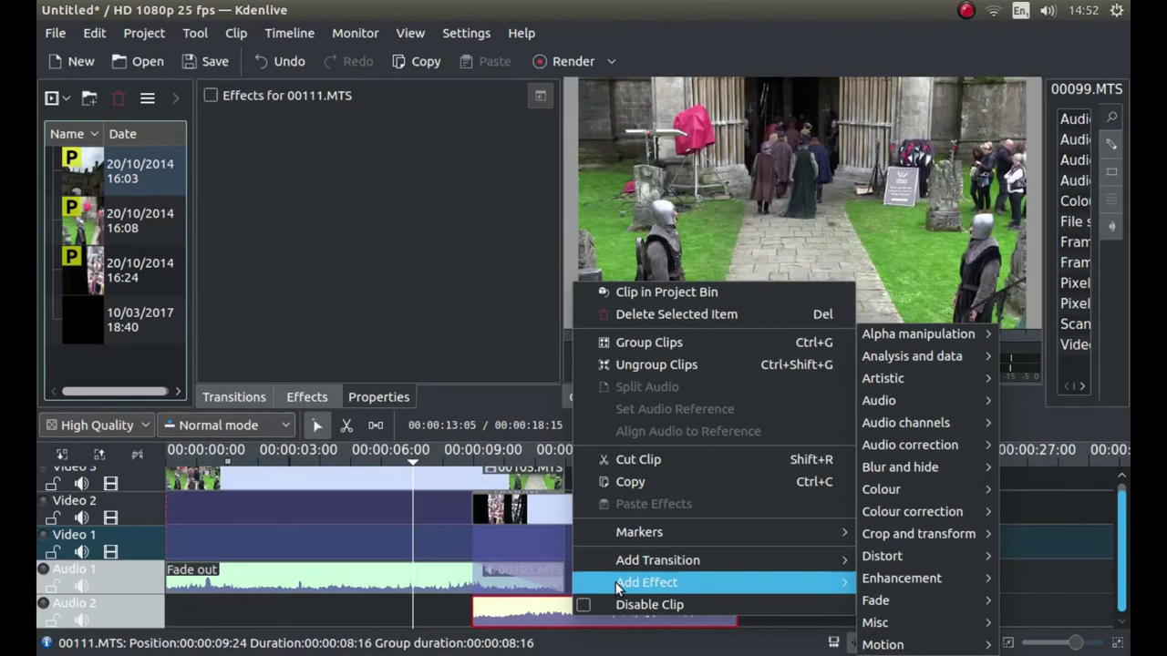
mouse_move(905, 608)
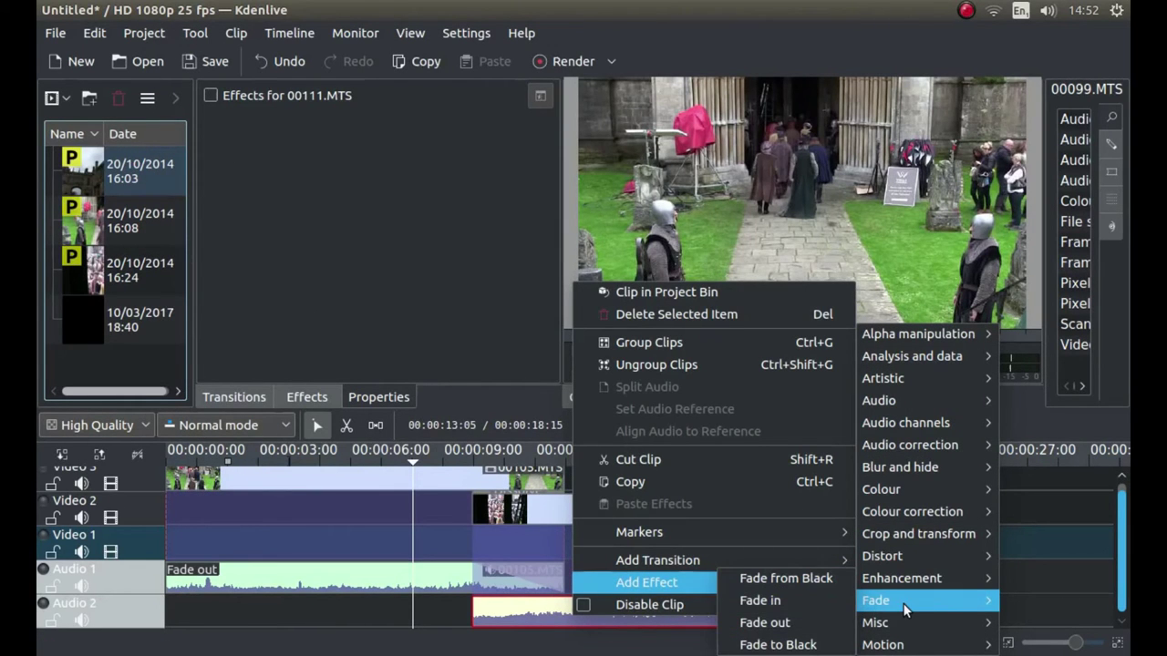
click(771, 625)
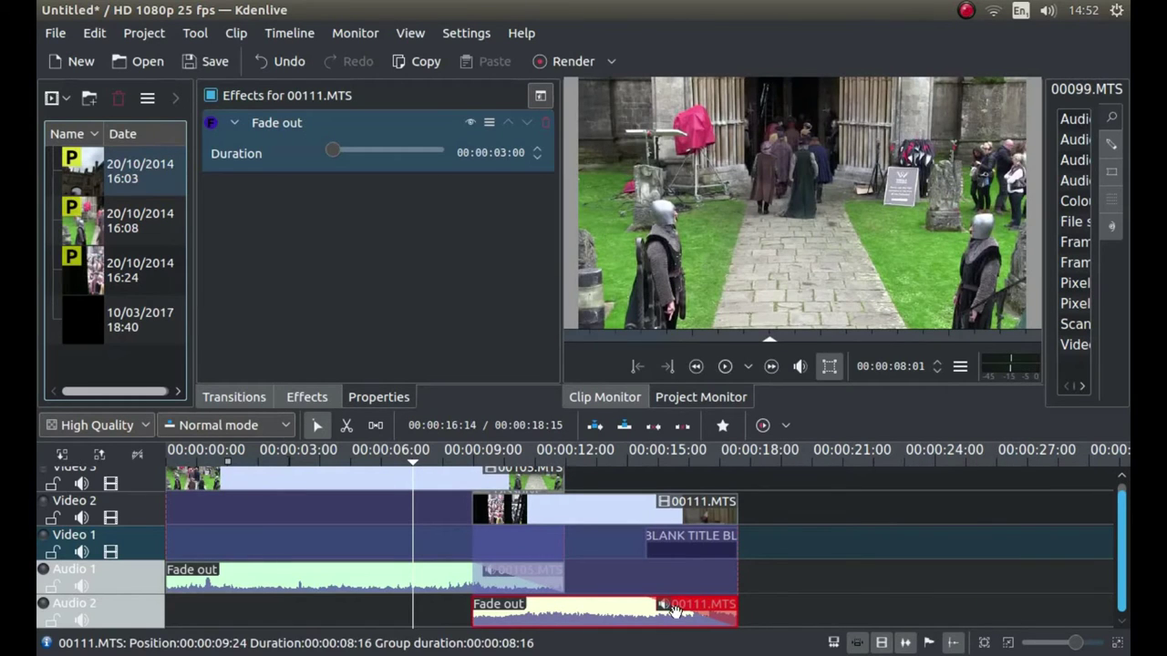
click(545, 121)
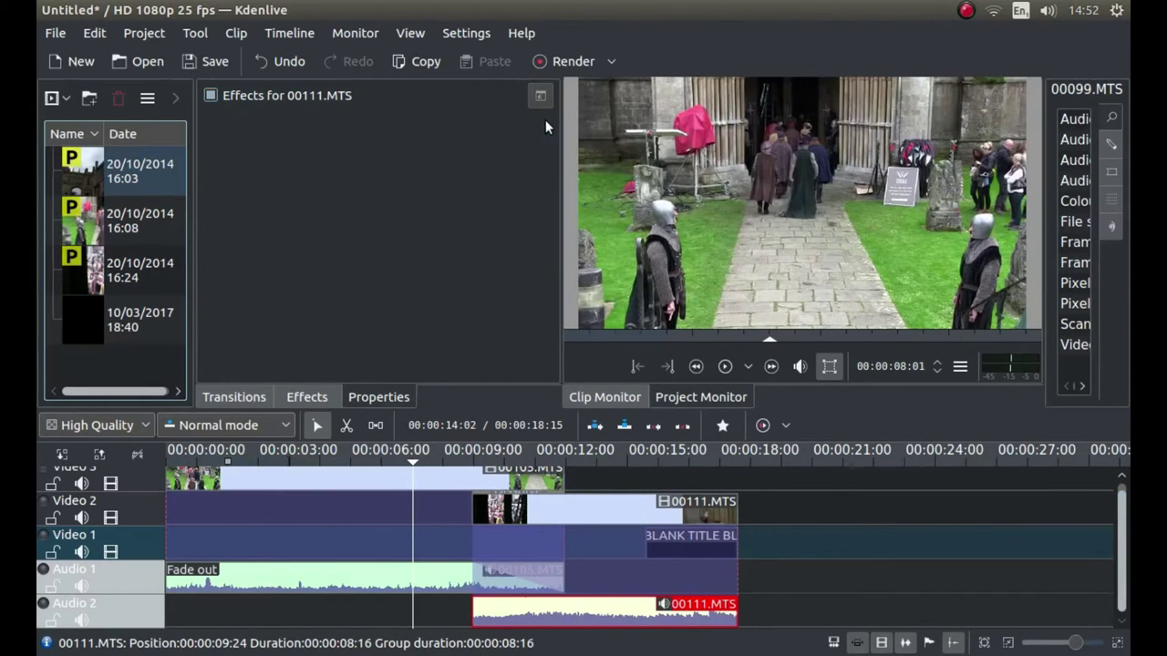
Add a 3-second Fade in effect to the 00111.MTS audio on Audio 2.
right_click(591, 615)
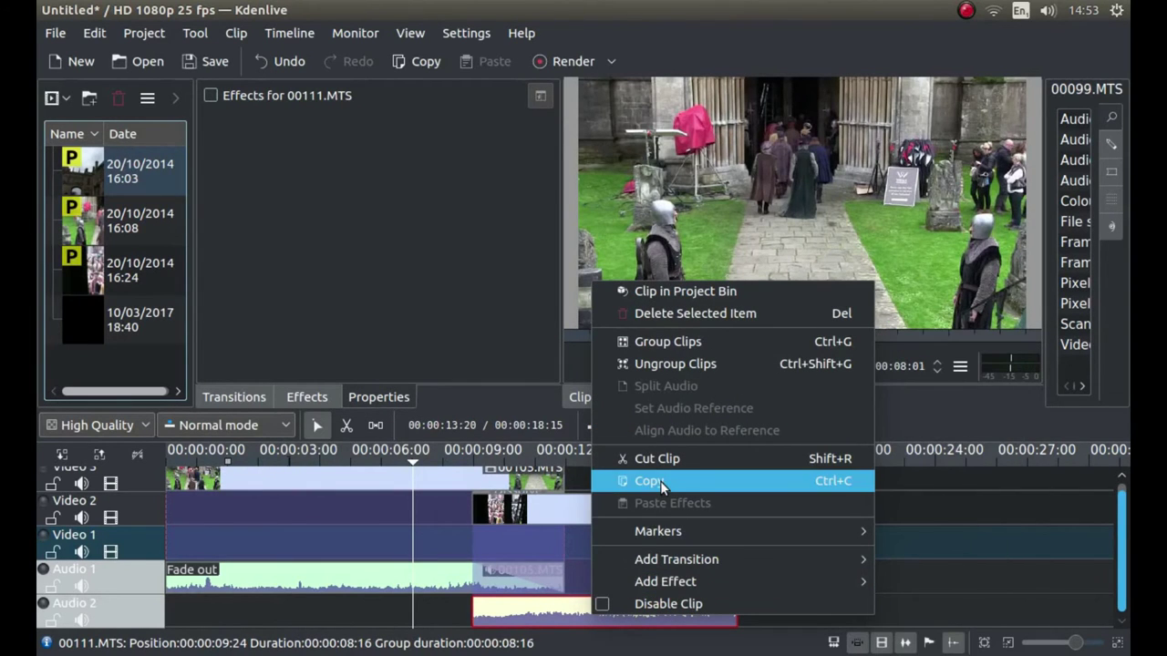
mouse_move(665, 578)
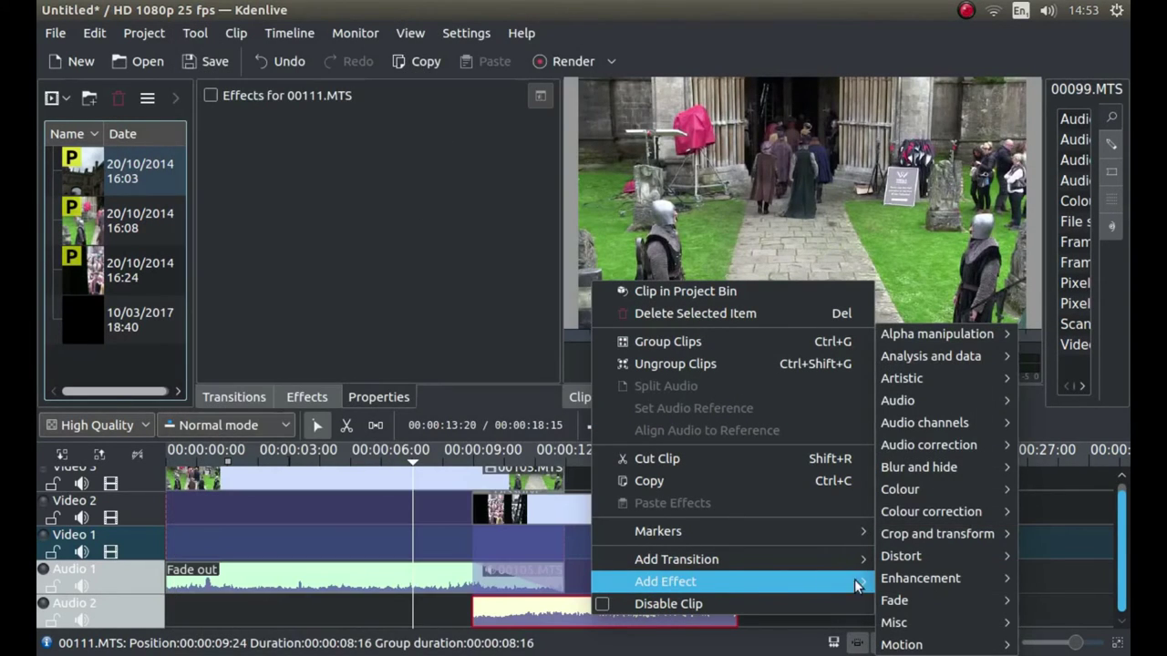
mouse_move(902, 600)
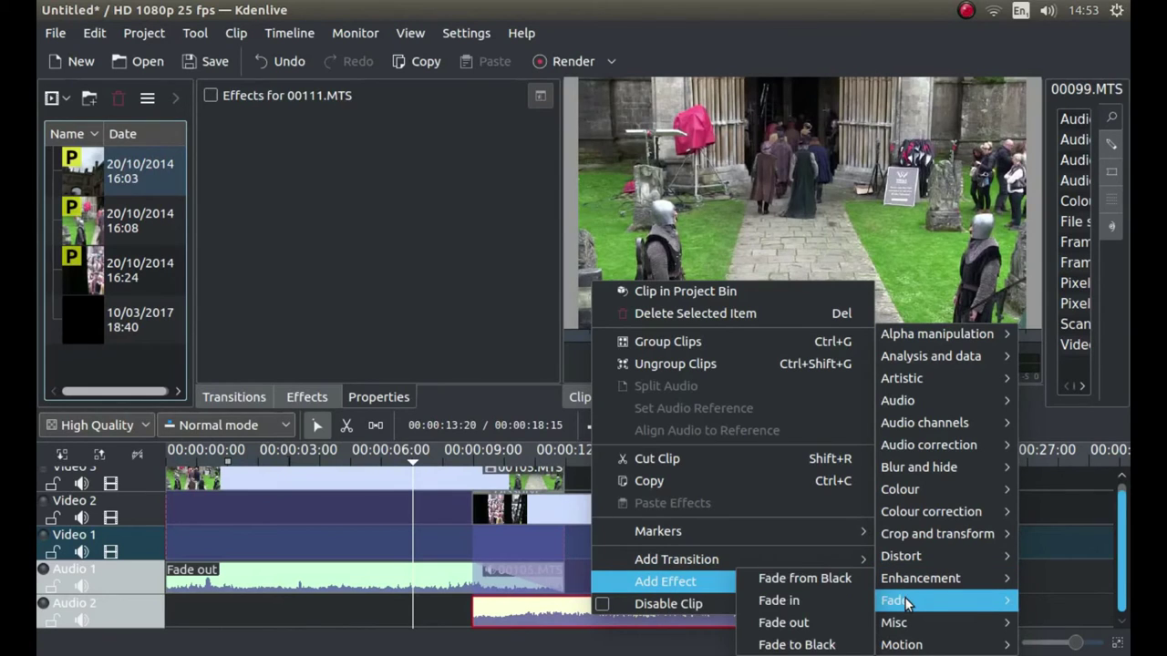
click(771, 601)
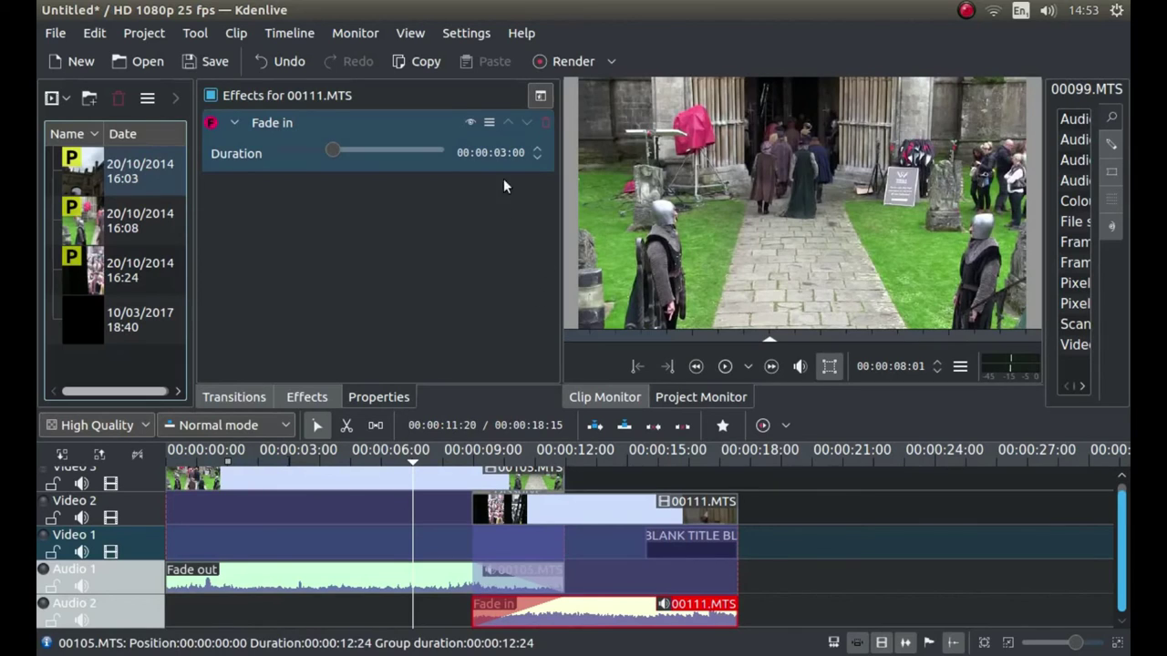
click(516, 529)
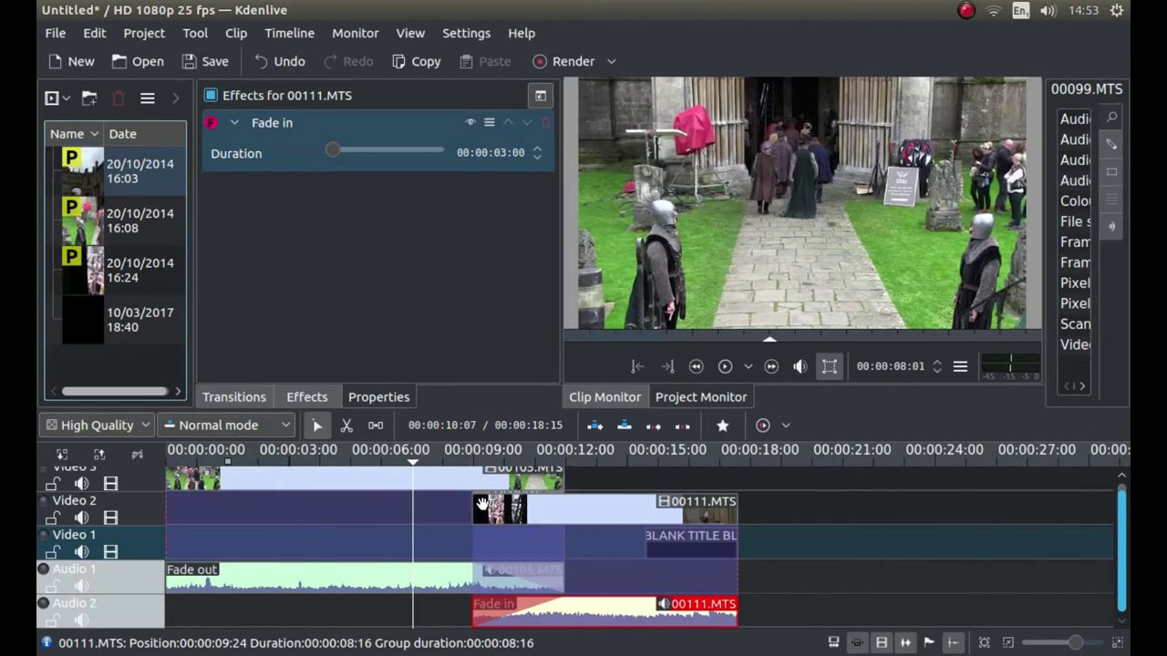
click(426, 463)
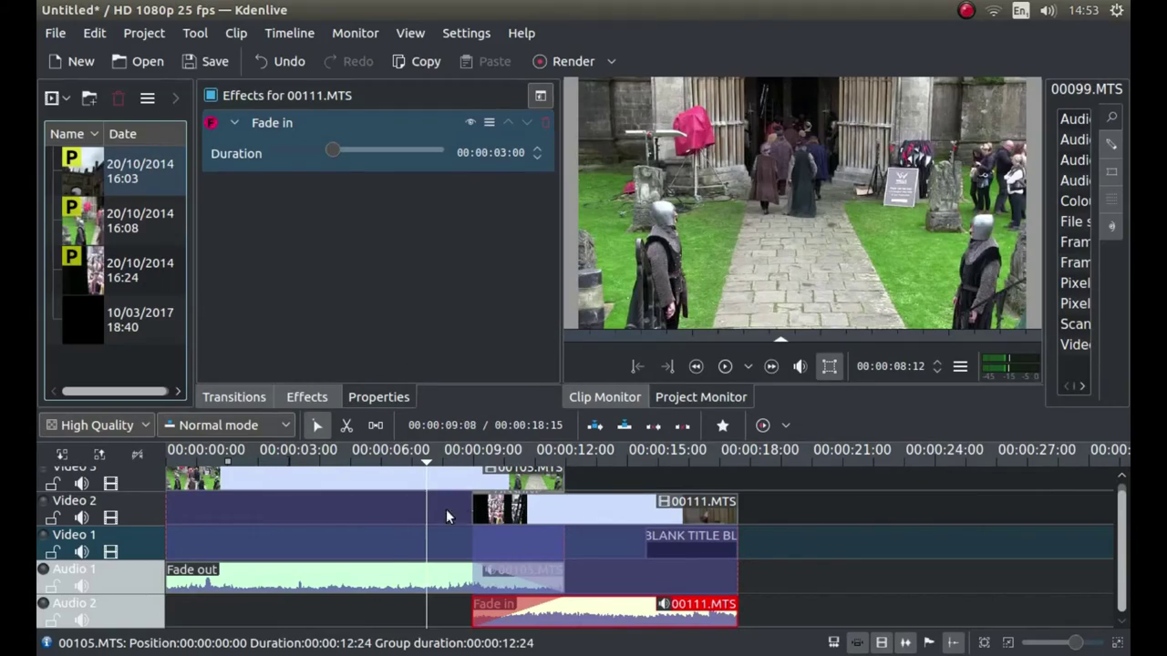
Delete the Fade out from the 00105.MTS audio and the Fade in from the 00111.MTS audio.
click(361, 574)
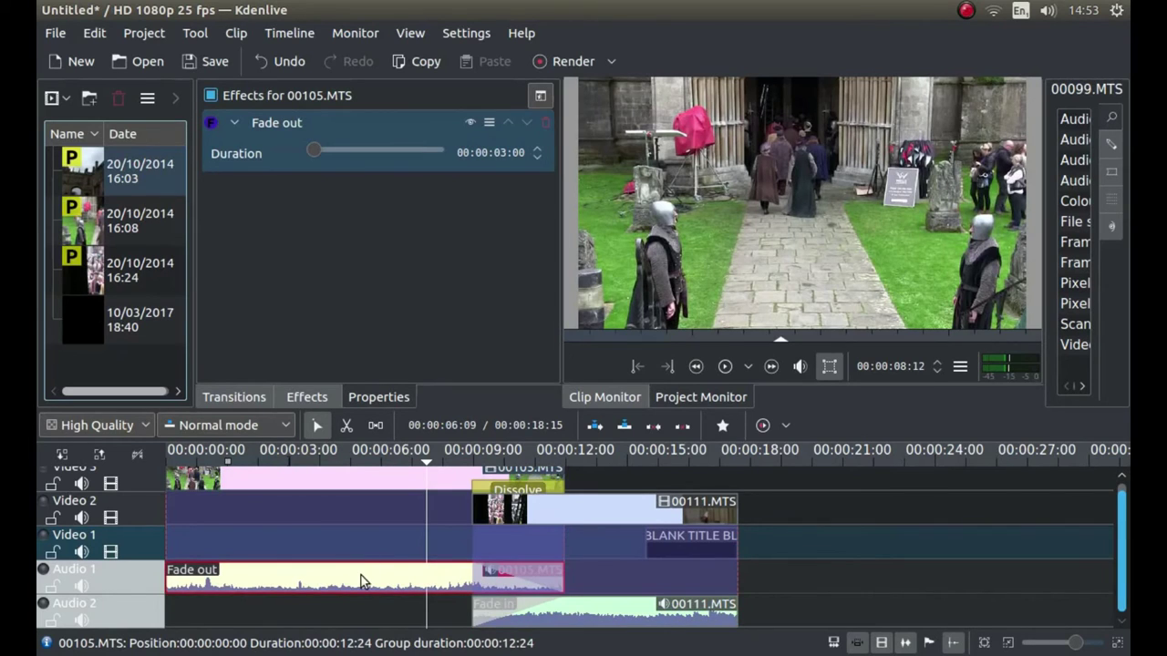
click(546, 122)
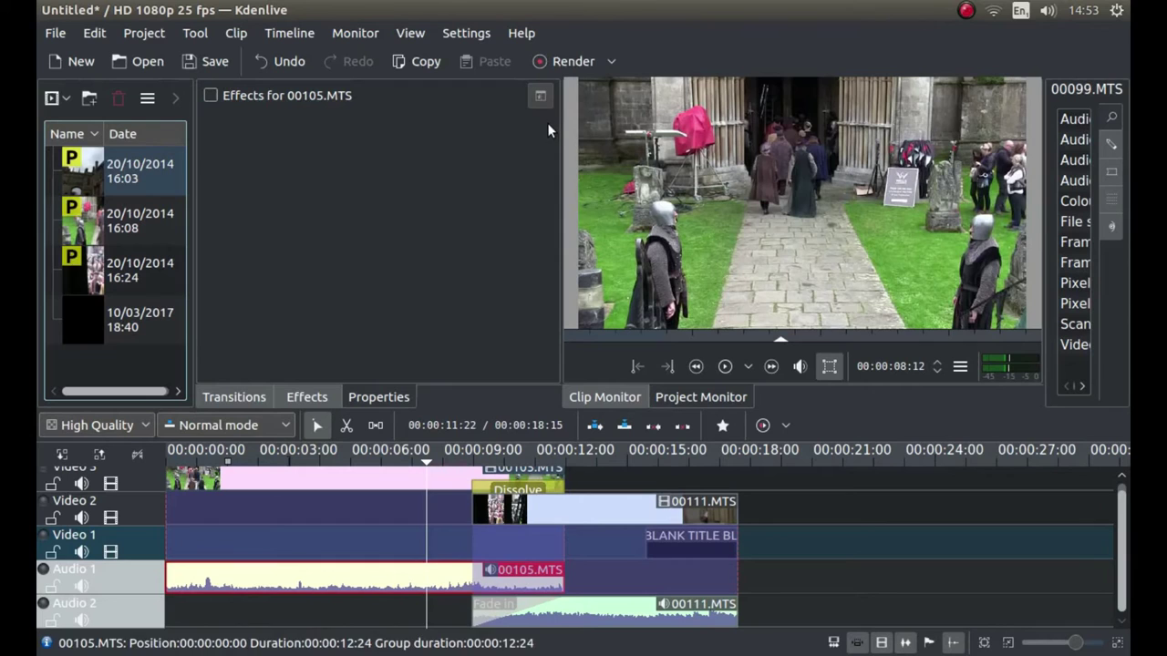
click(513, 620)
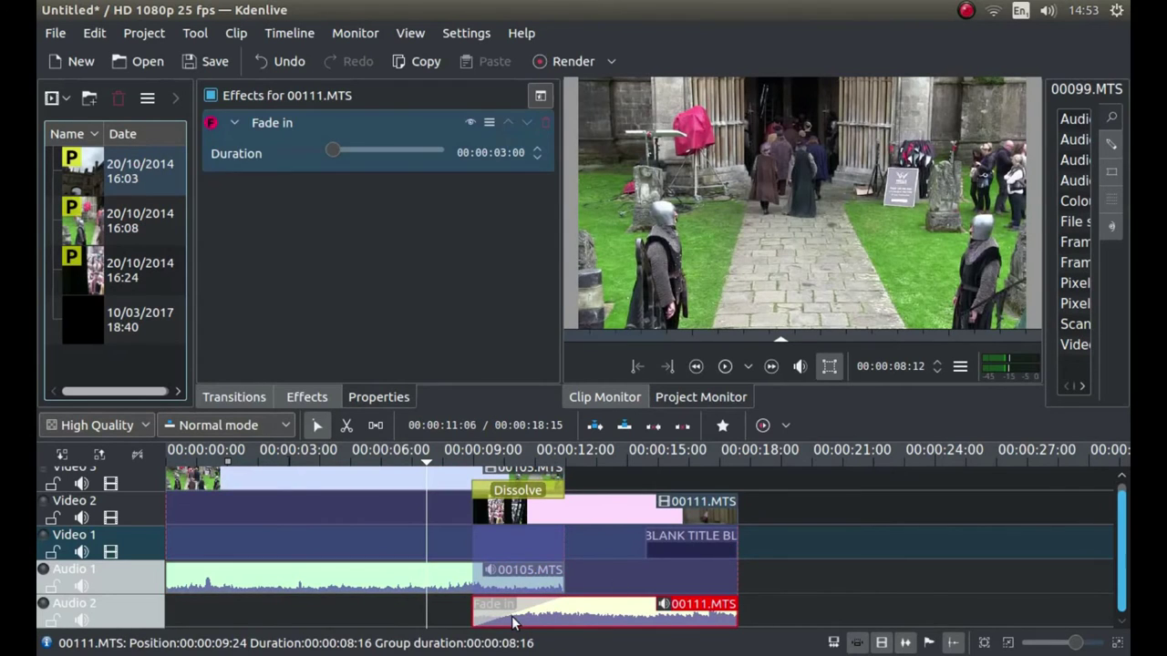
click(544, 123)
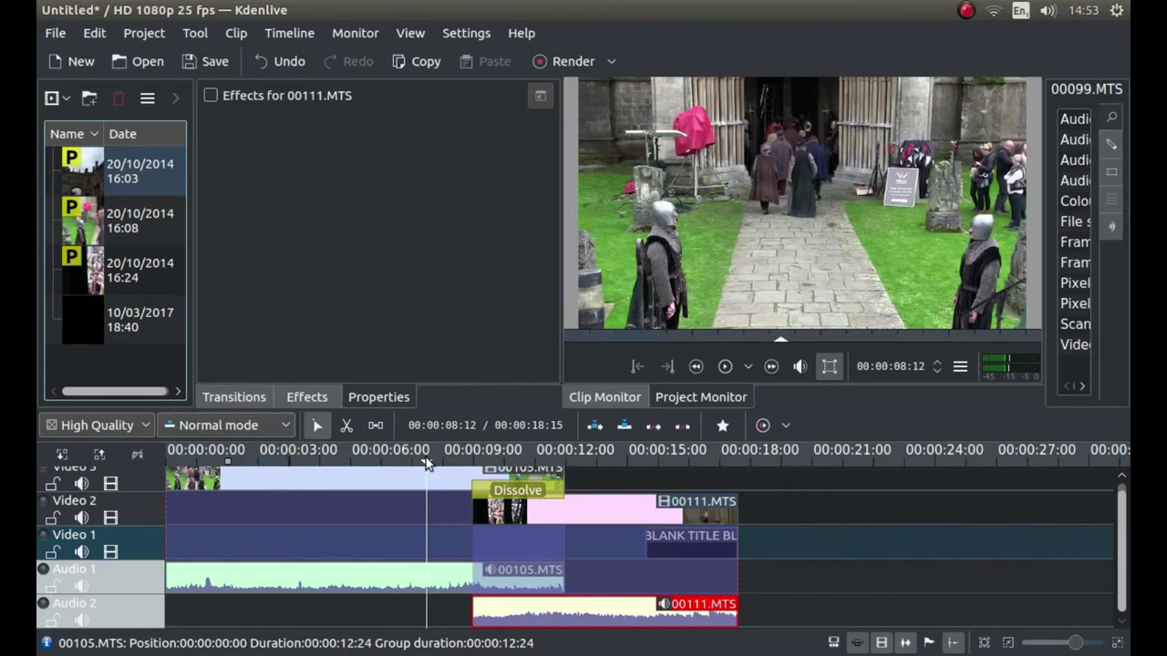
Put the playhead at the dissolve's midpoint near 11 seconds and activate the Razor tool with X.
drag(429, 465, 518, 455)
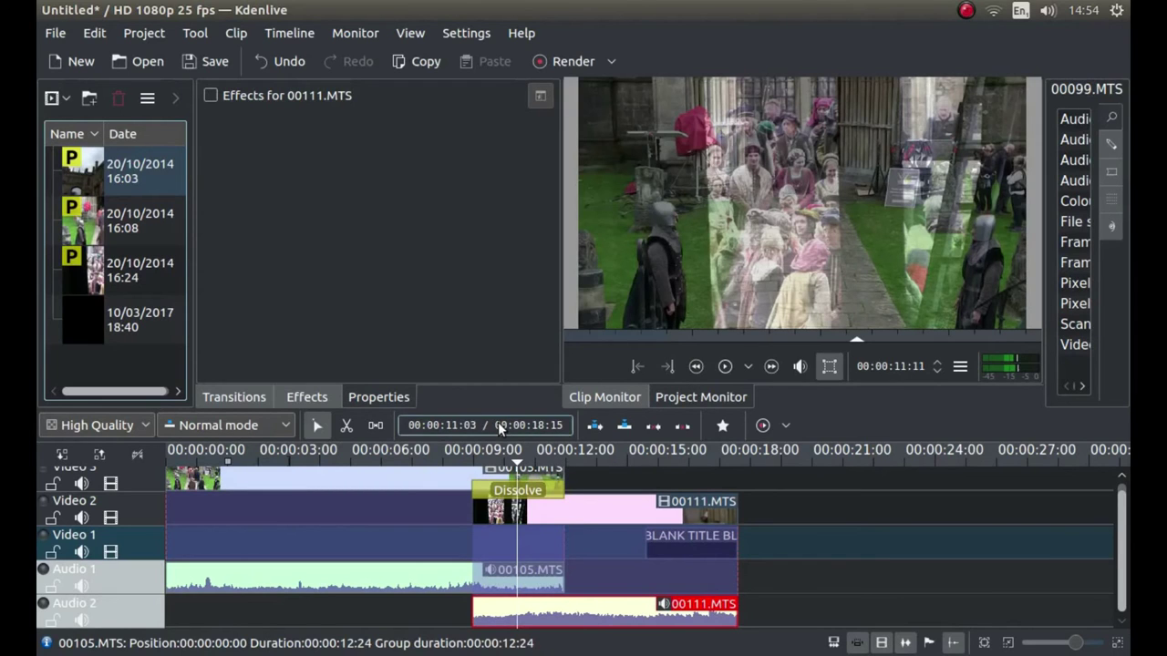
key(x)
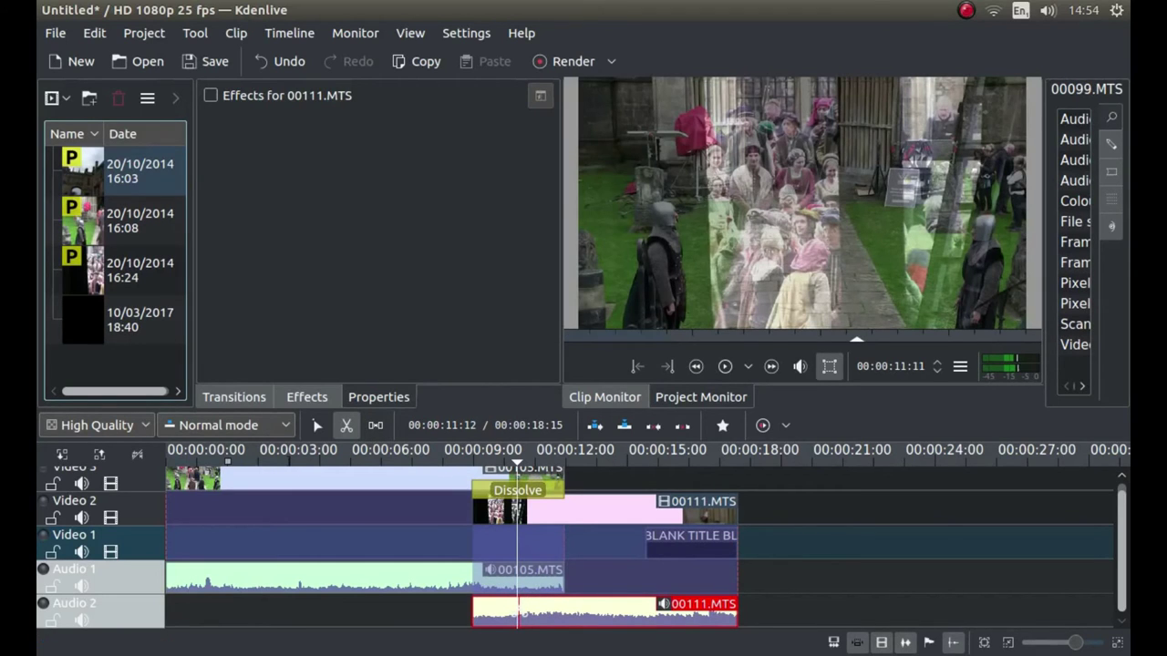
Split the 00111.MTS audio on Audio 2 at the dissolve midpoint, then unlink and delete its leading piece.
click(517, 613)
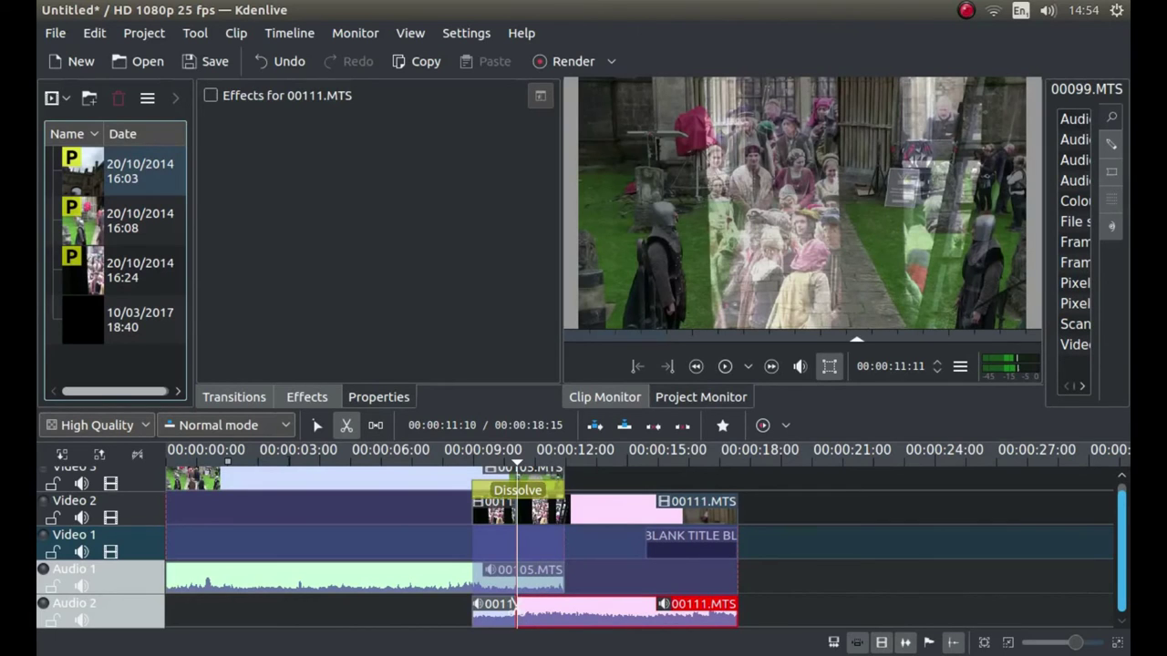
key(s)
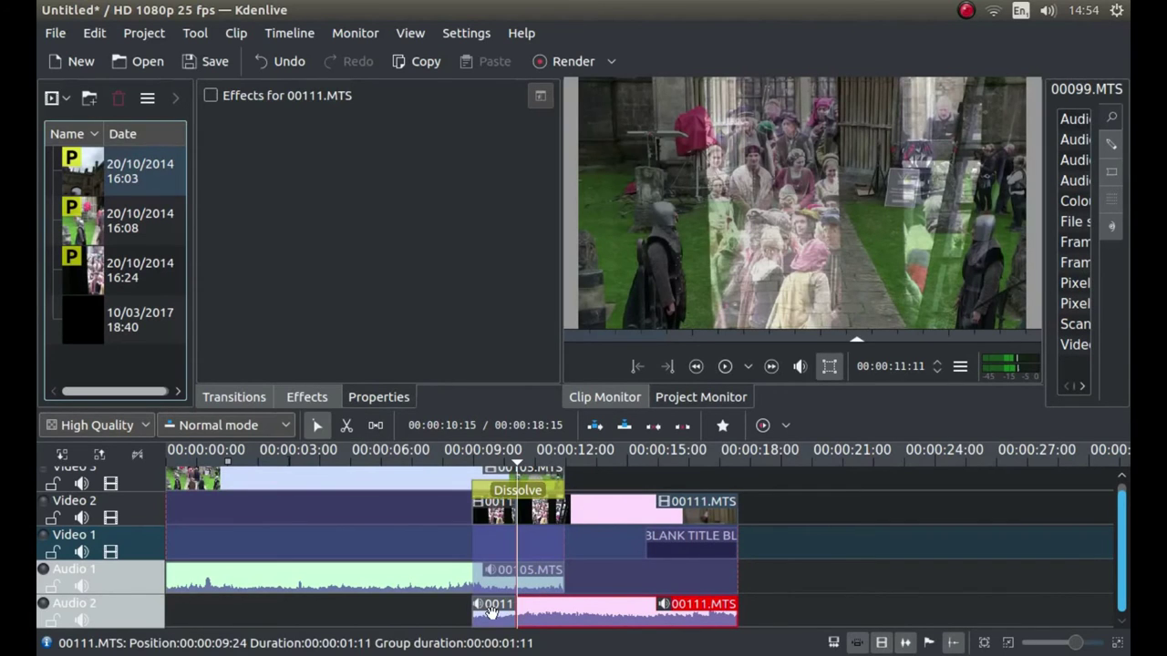
right_click(492, 616)
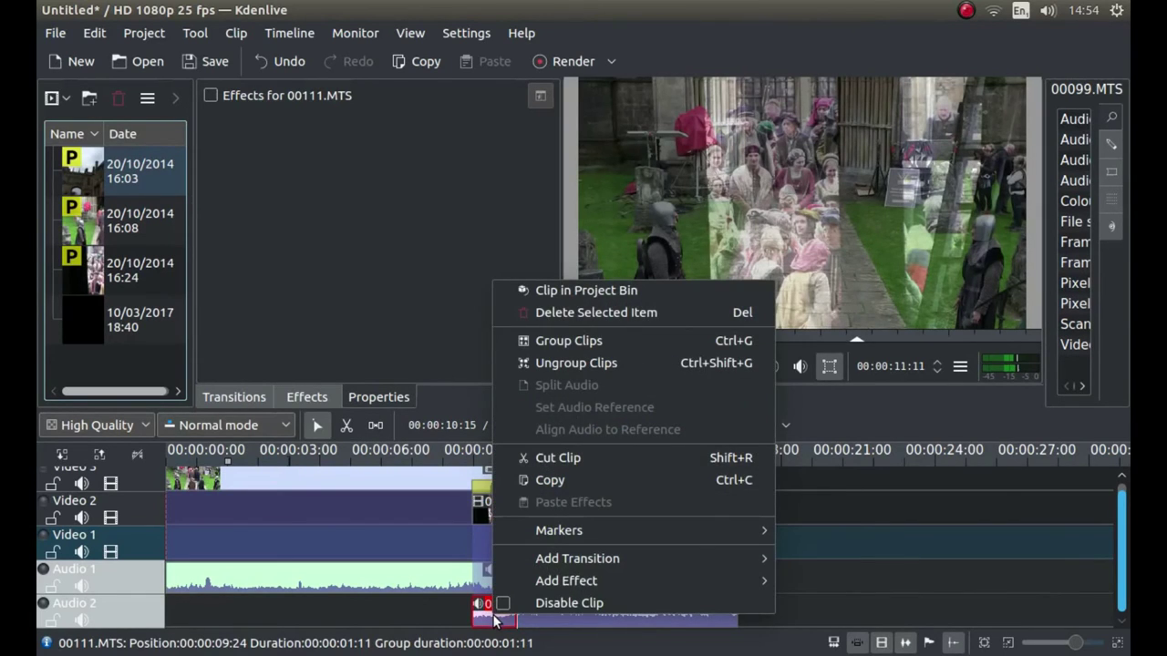
click(564, 366)
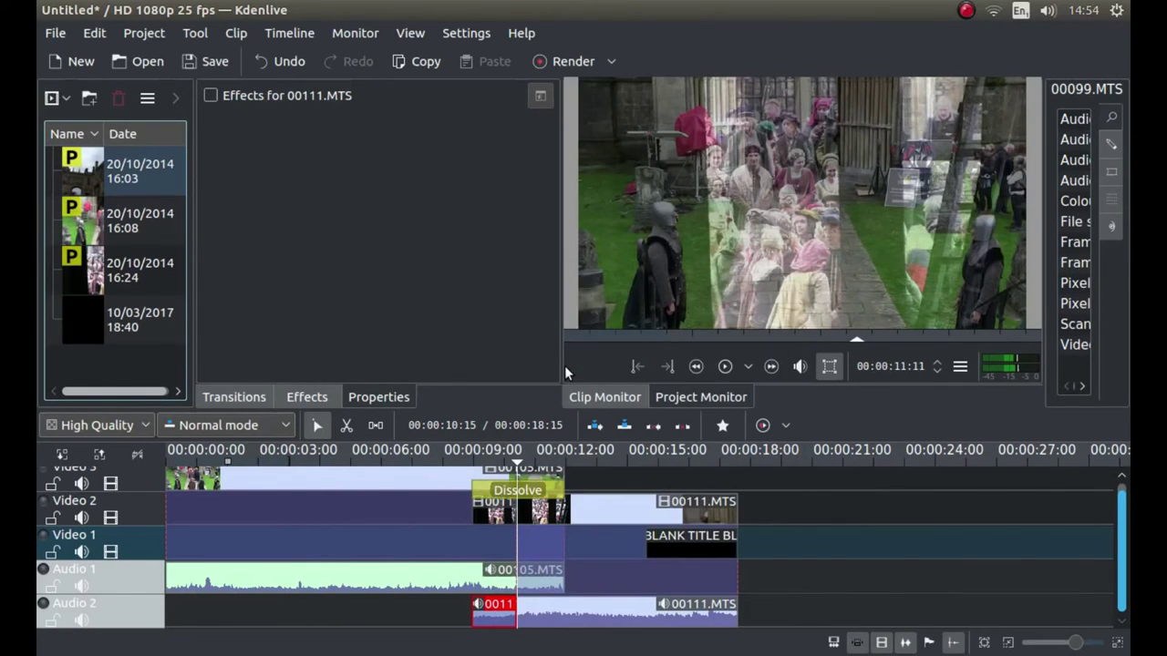
right_click(496, 615)
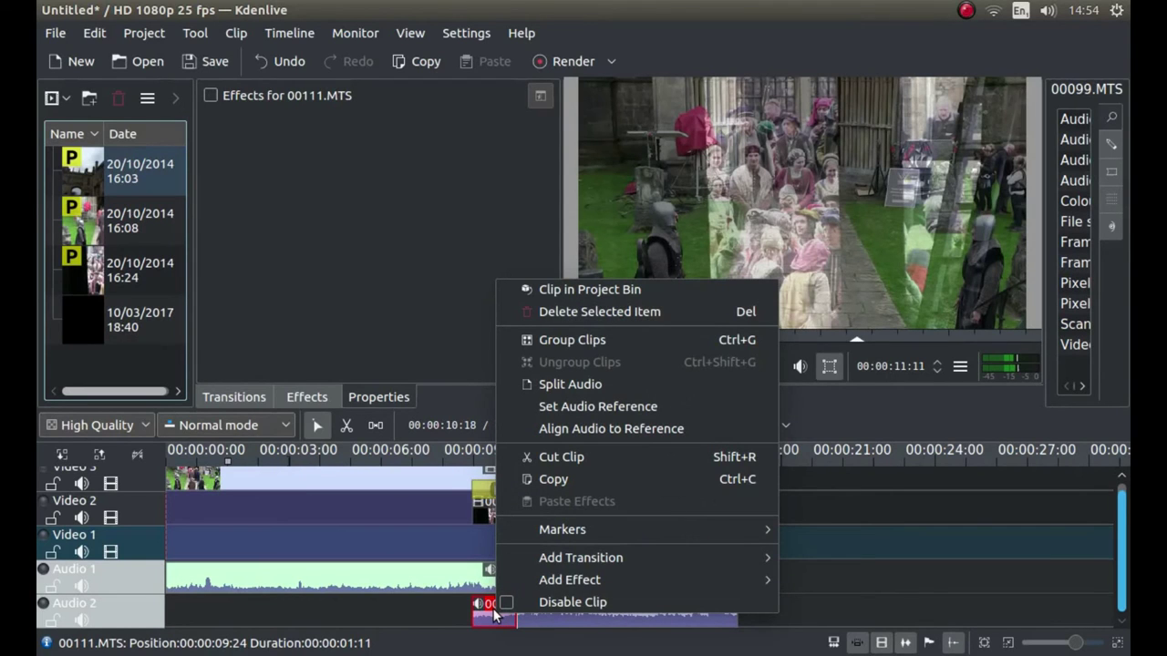
click(619, 313)
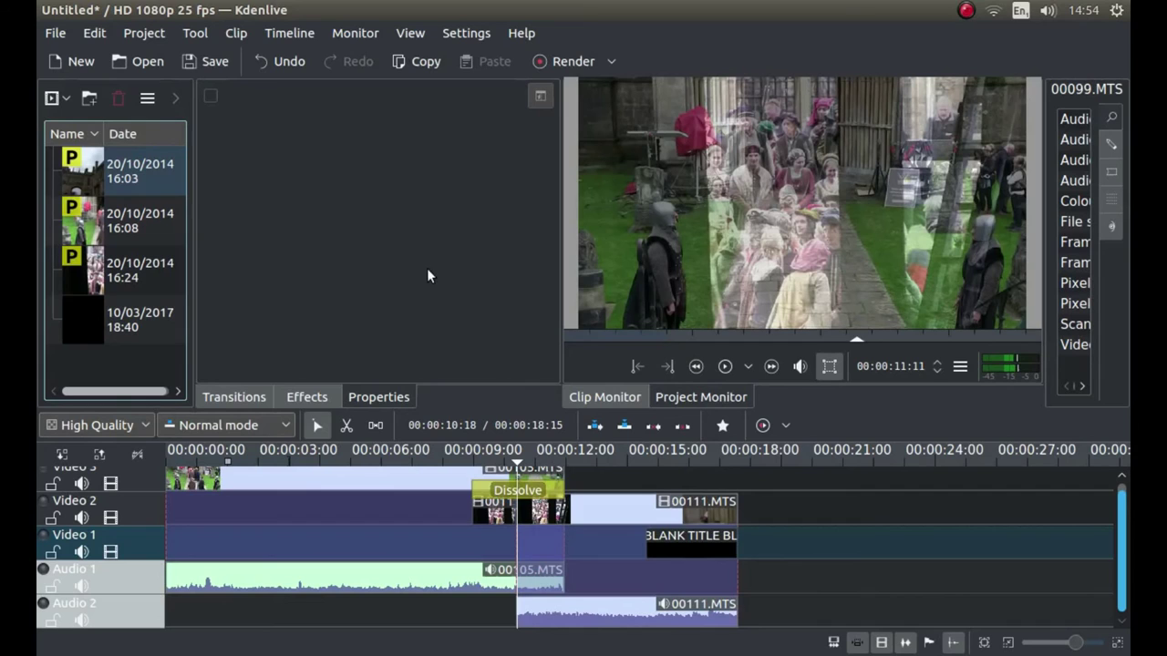
With the razor (X), cut the 00105.MTS audio on Audio 1 at the dissolve midpoint.
key(x)
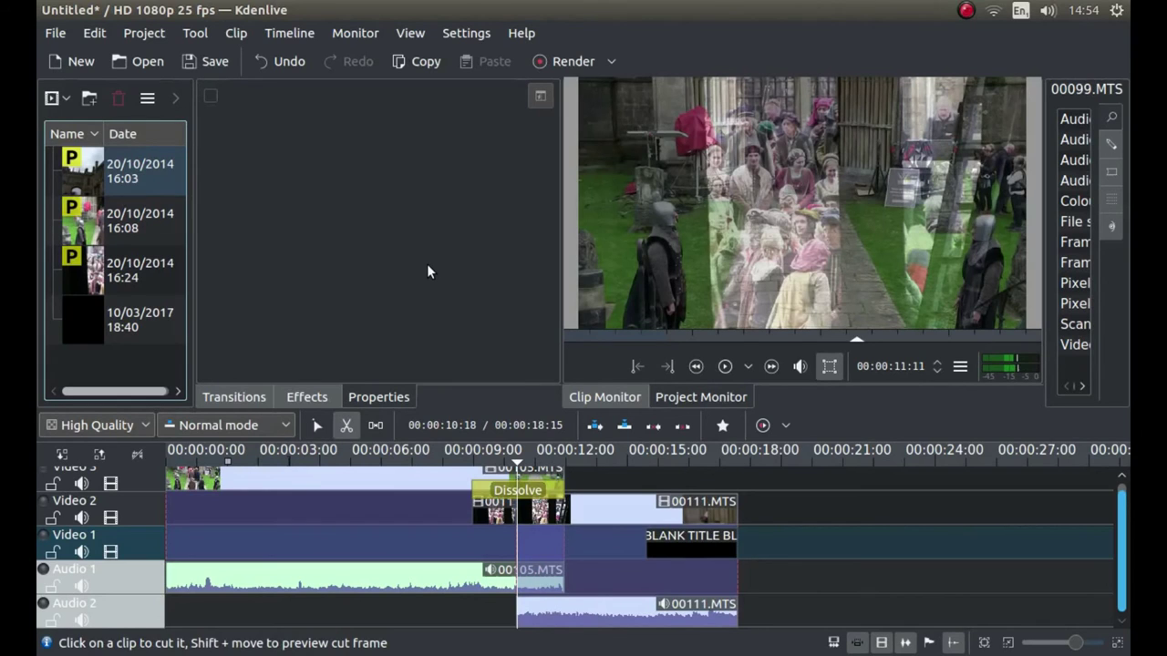
right_click(516, 588)
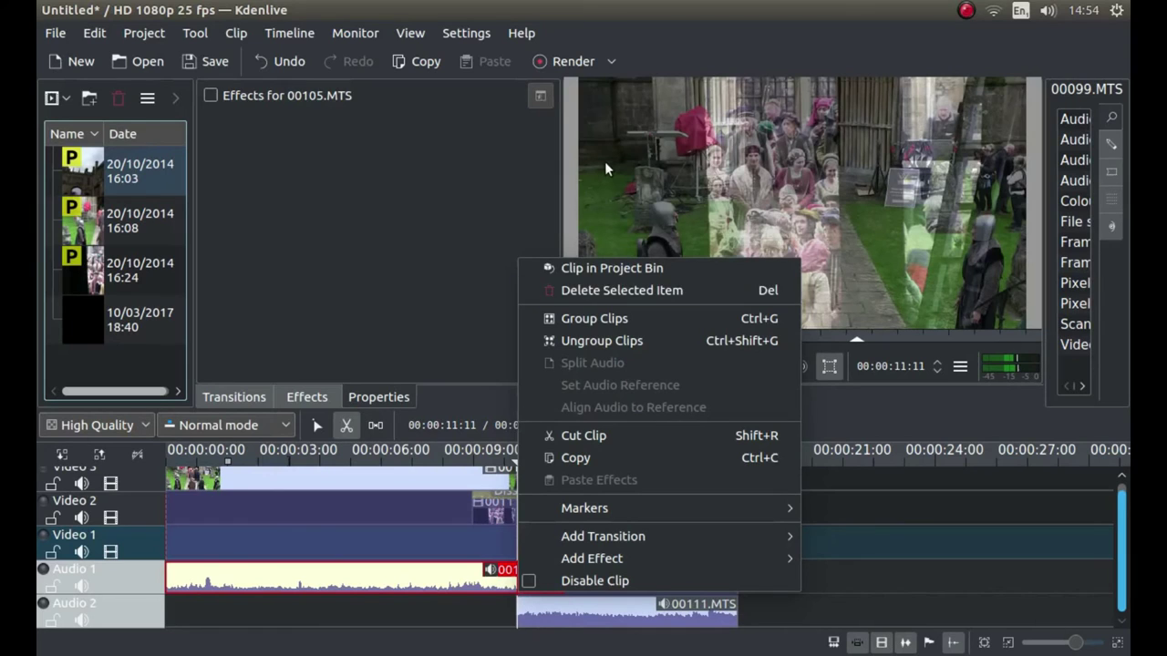
click(484, 234)
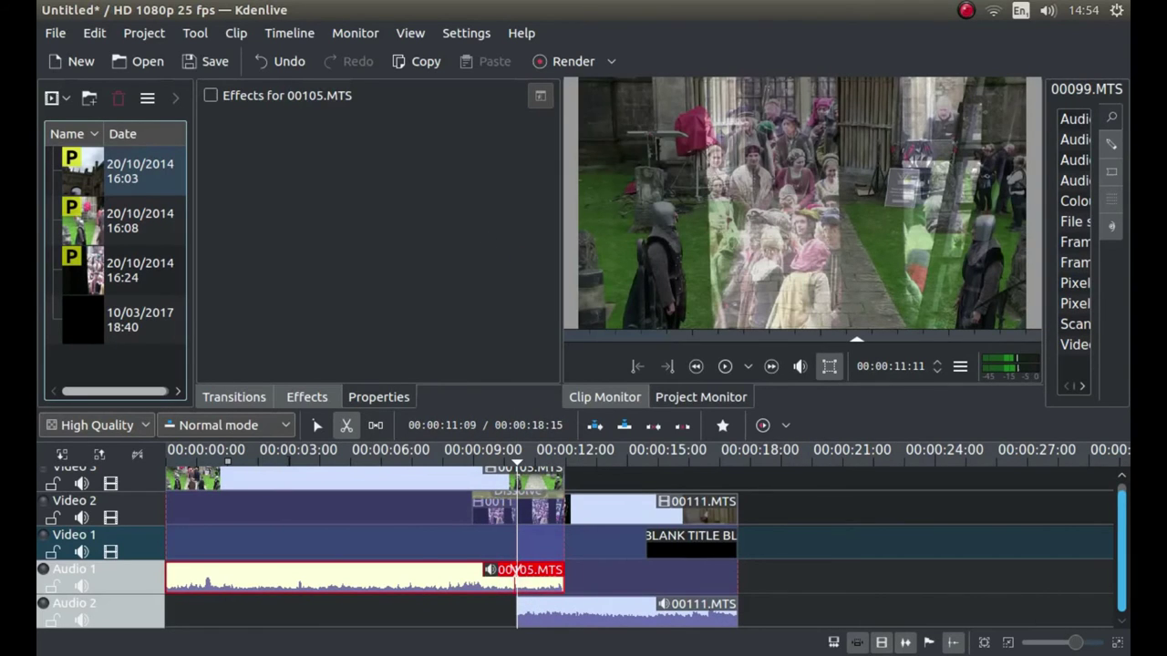
click(517, 571)
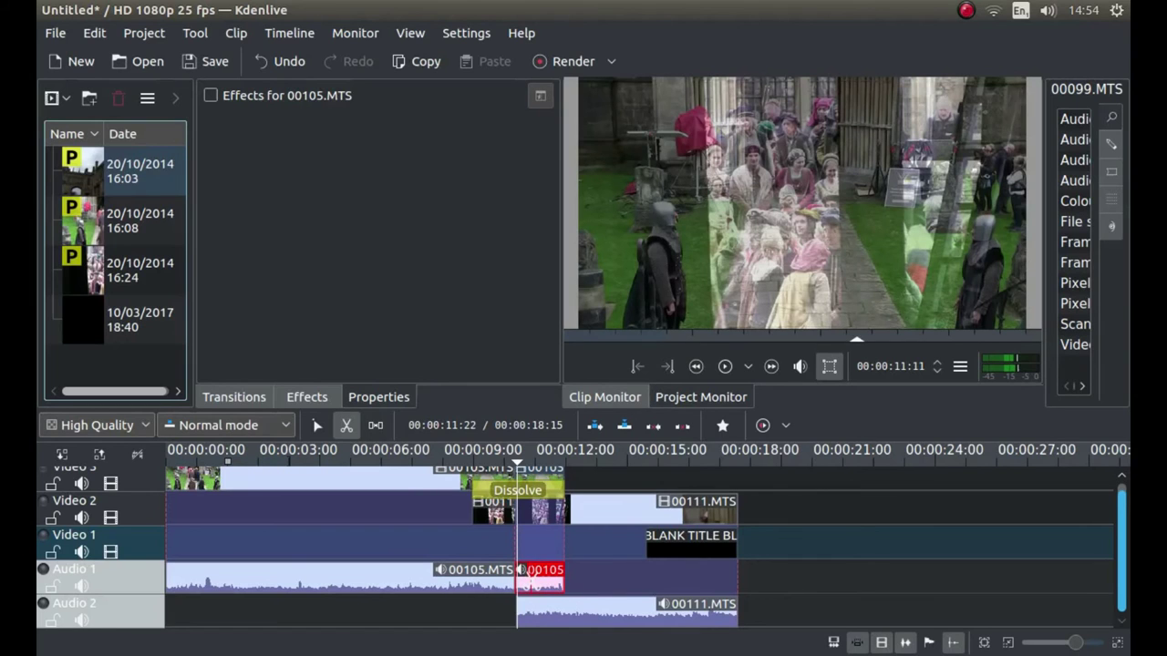
Ungroup the 00105.MTS audio tail from its video and delete it.
right_click(533, 578)
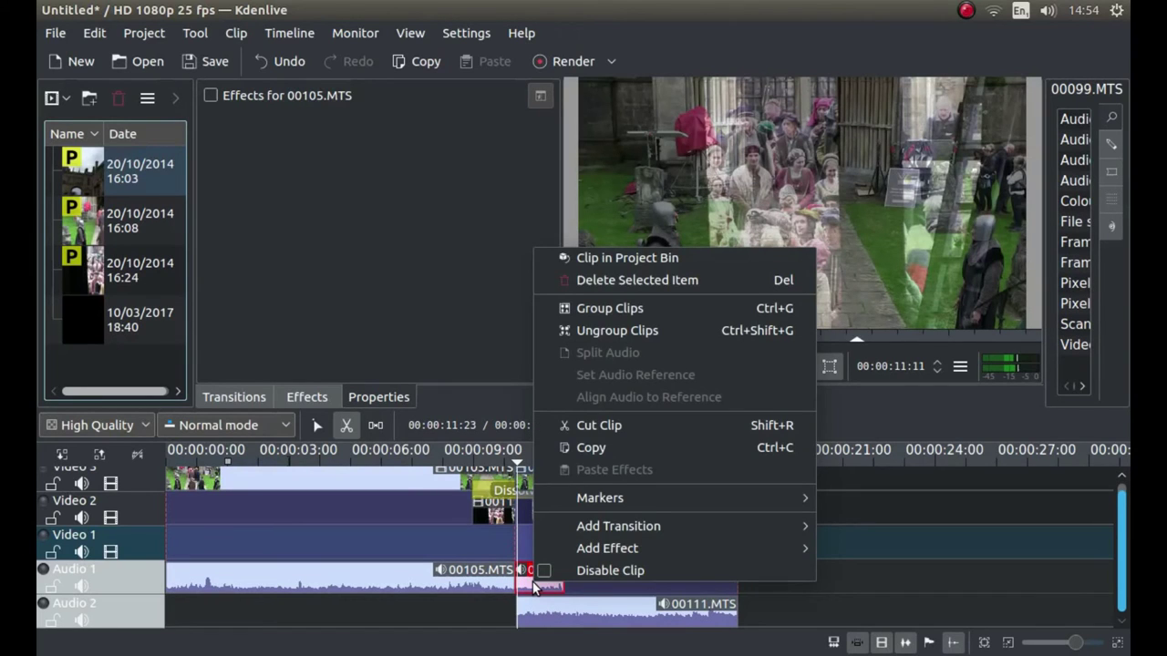
click(595, 337)
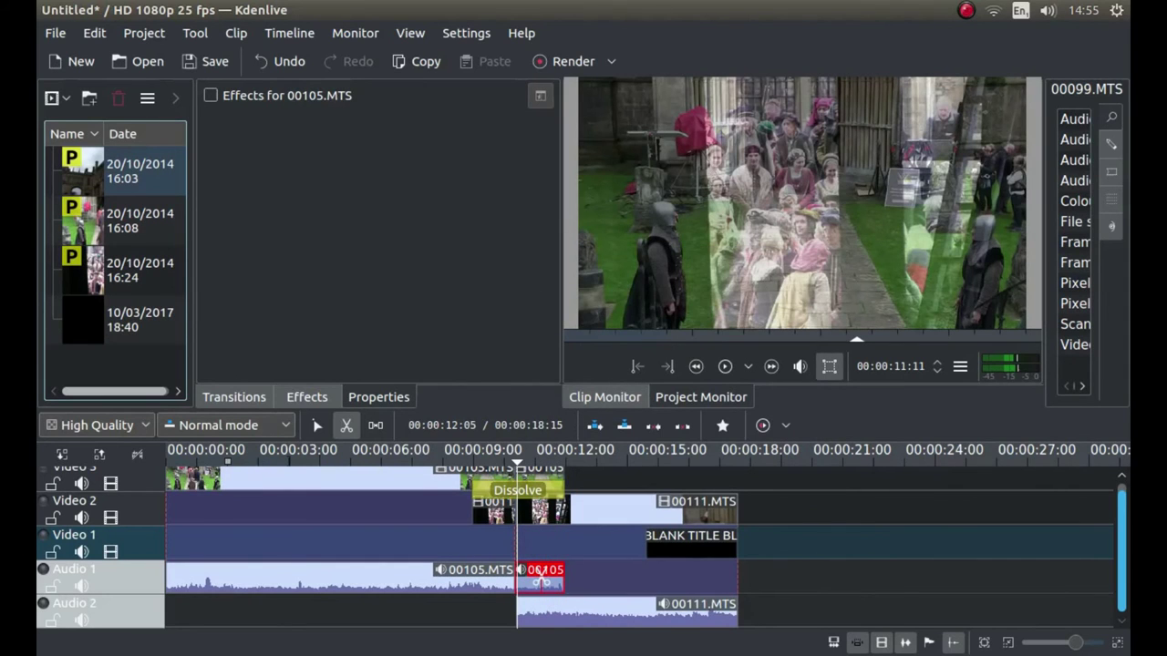
right_click(542, 578)
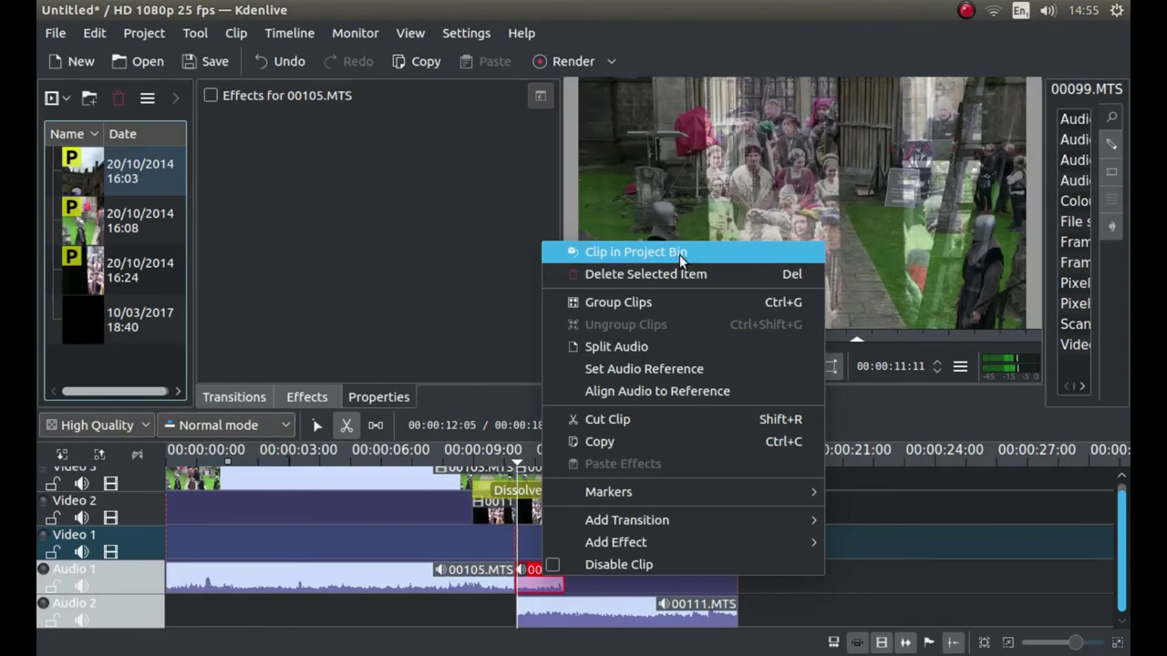
click(622, 274)
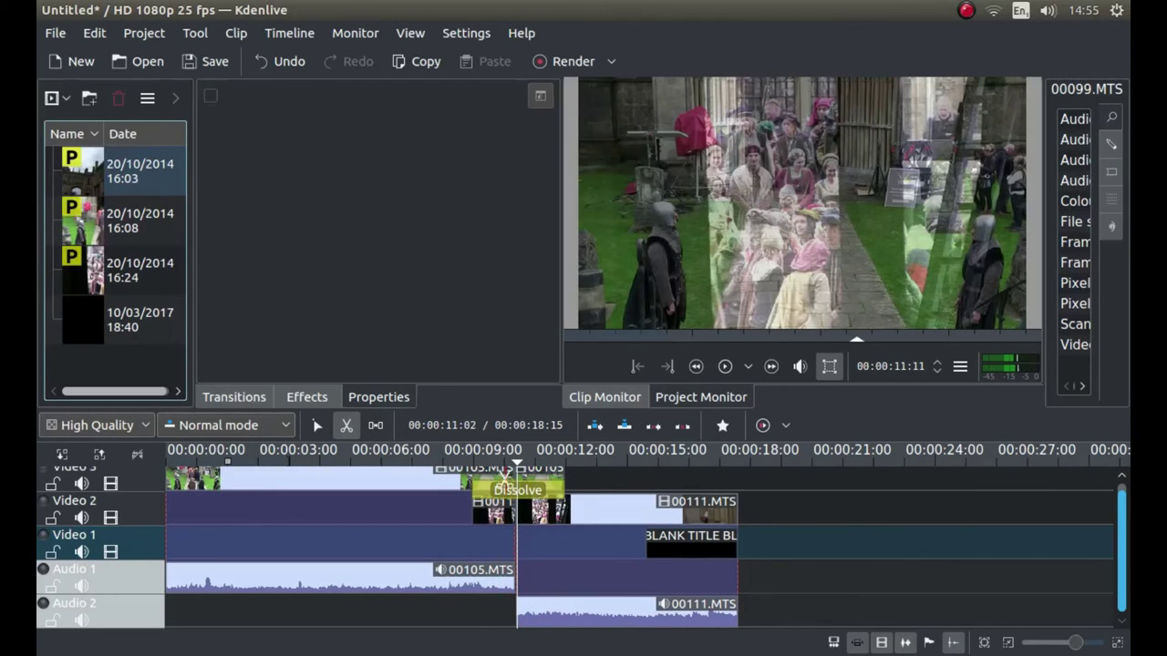
Apply Fade > Fade out to the 00105.MTS audio and shorten it to 00:00:01:10.
key(s)
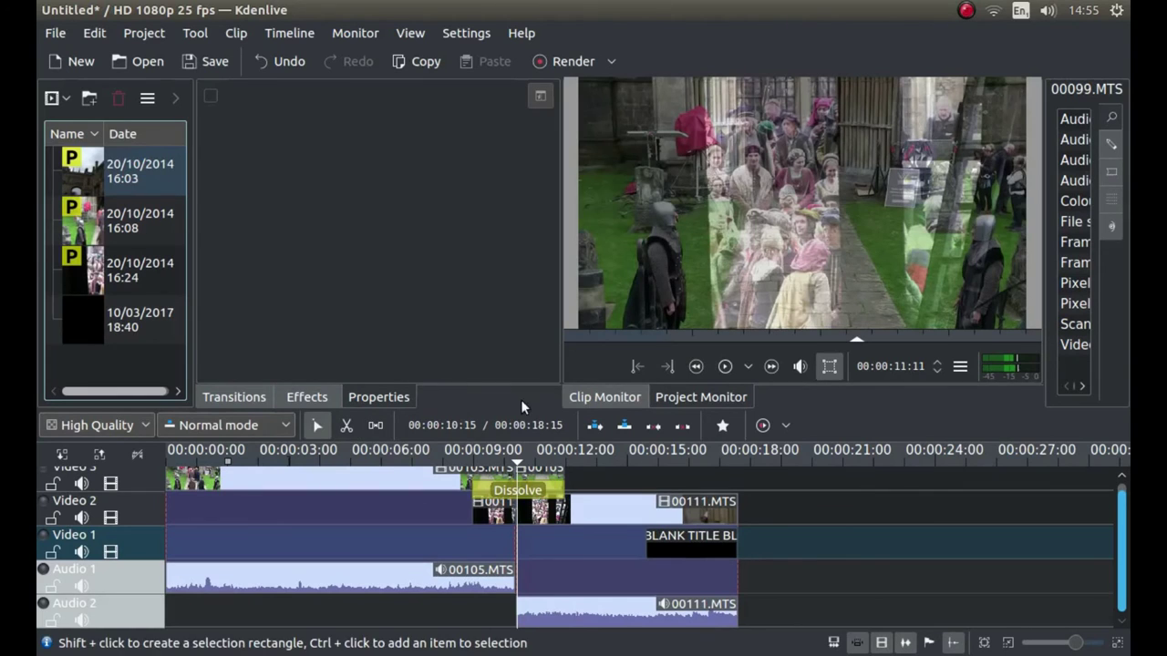
right_click(452, 578)
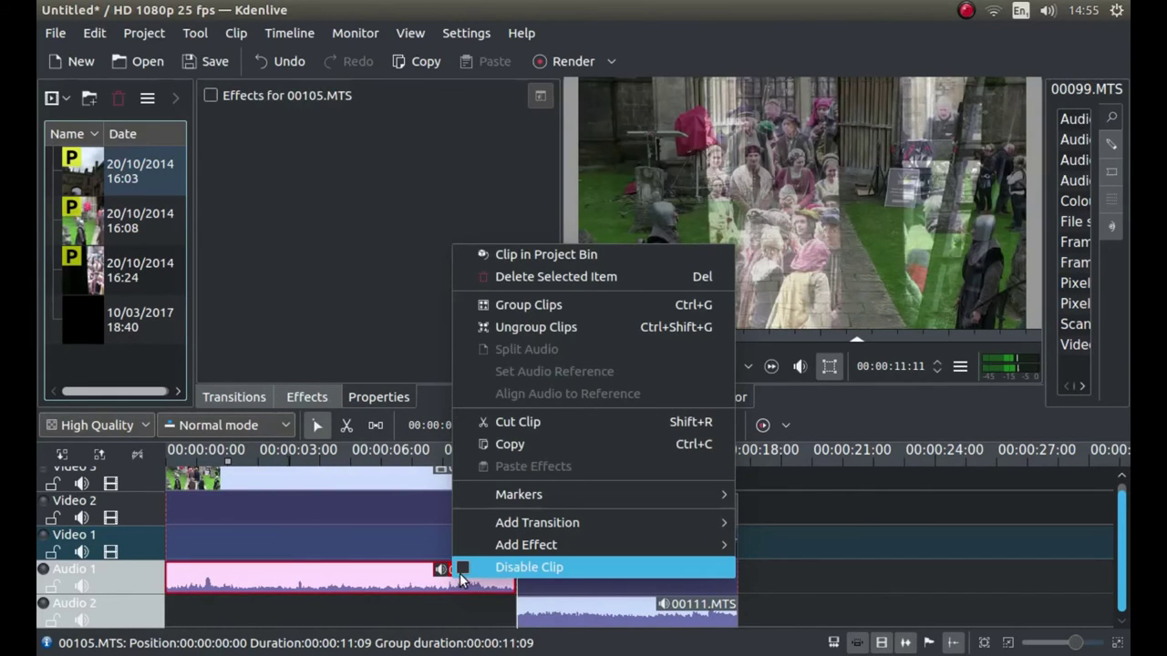
mouse_move(527, 525)
mouse_move(510, 549)
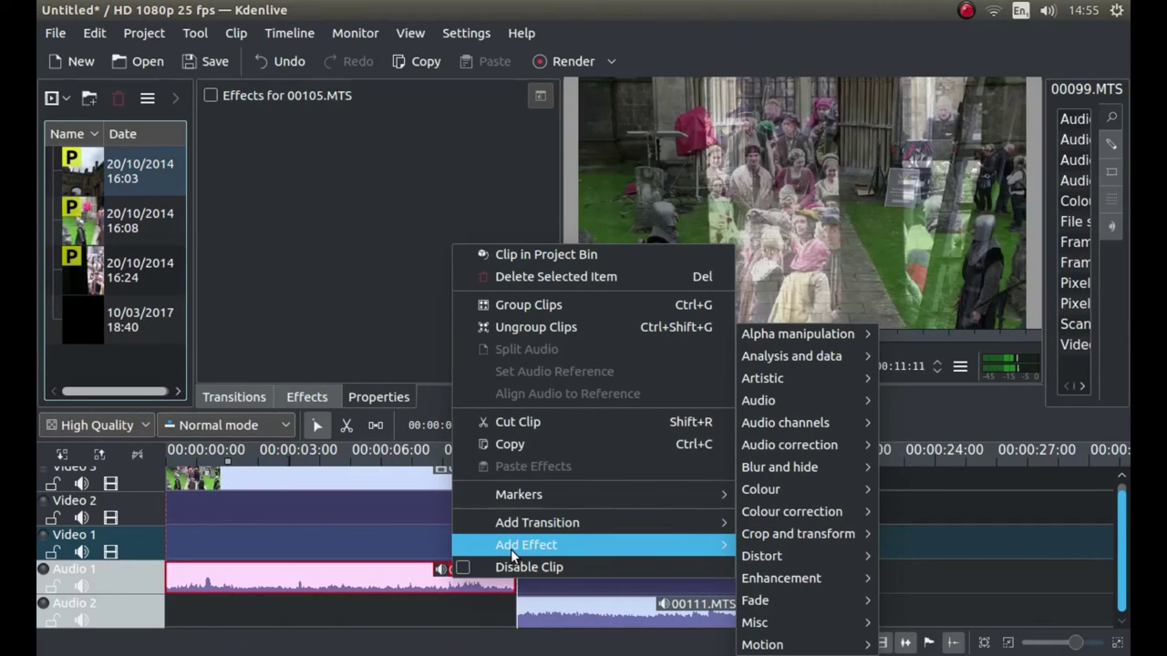
mouse_move(773, 601)
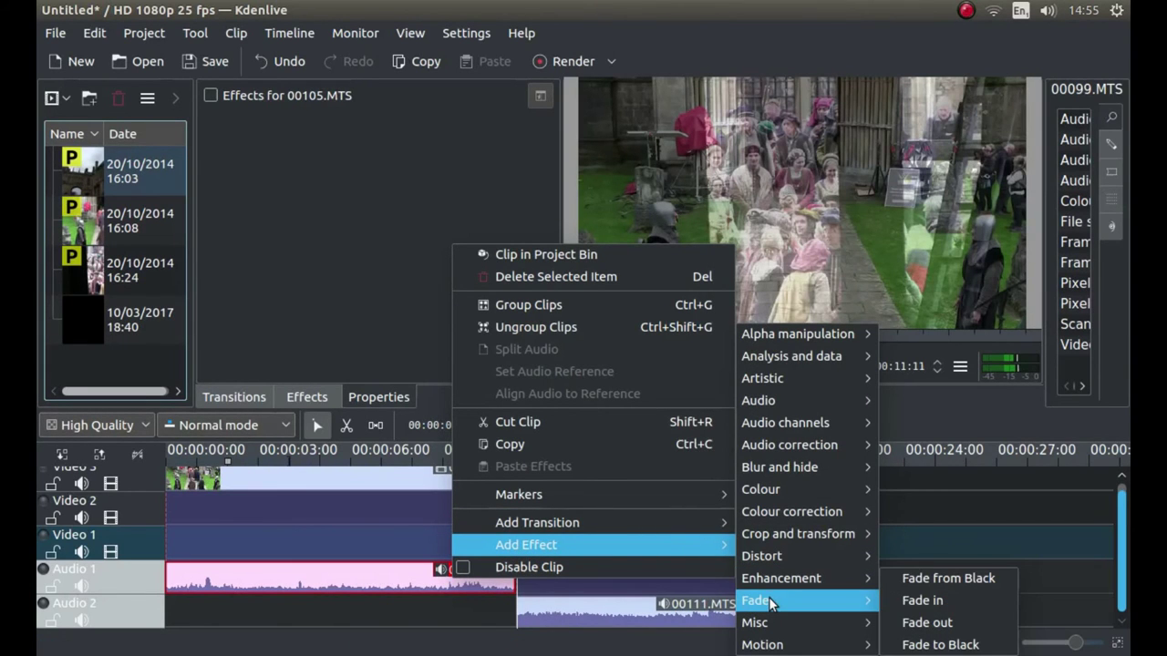
click(929, 624)
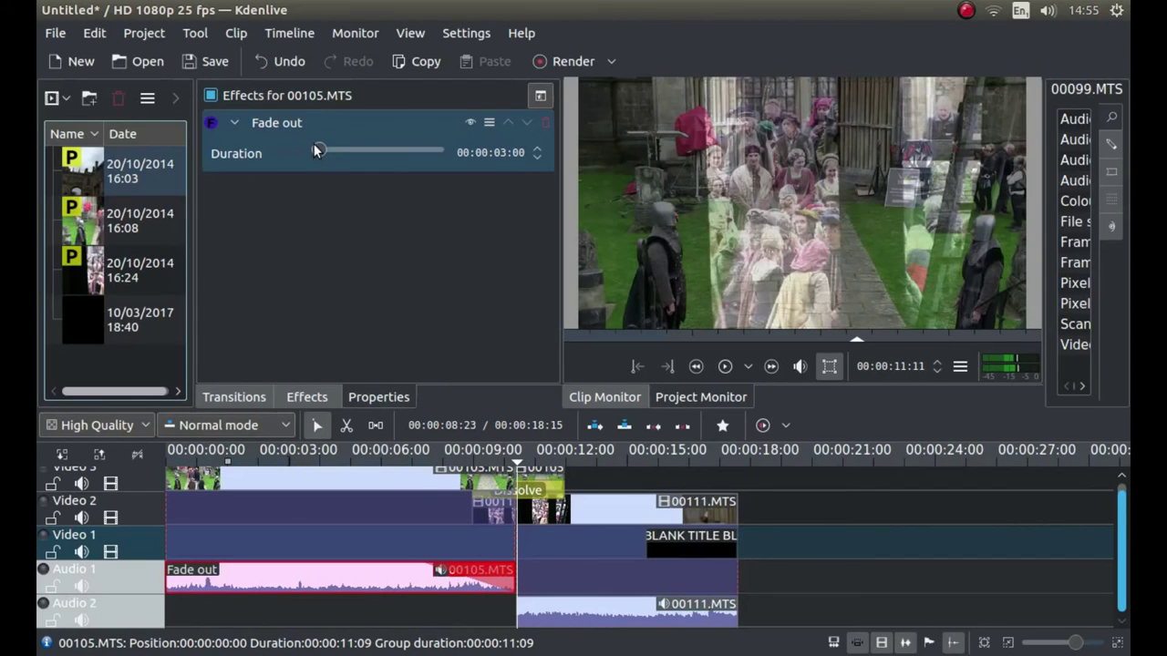
drag(316, 155, 295, 149)
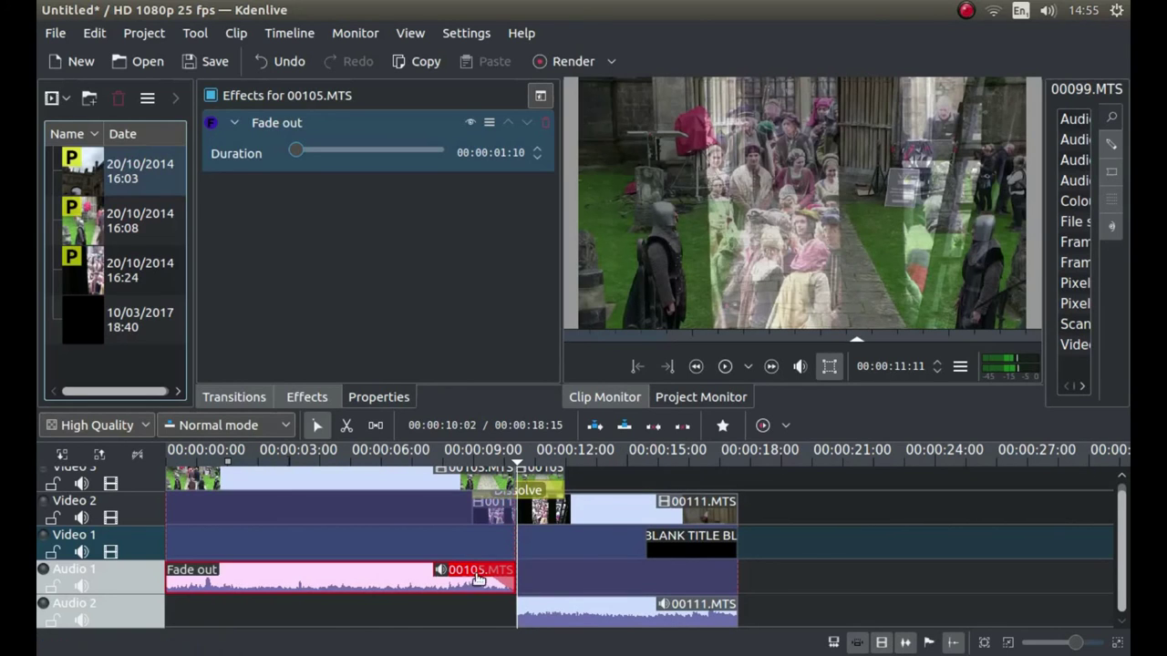
Apply Fade > Fade in to the 00111.MTS audio and reduce its duration to 00:00:01:20.
right_click(576, 622)
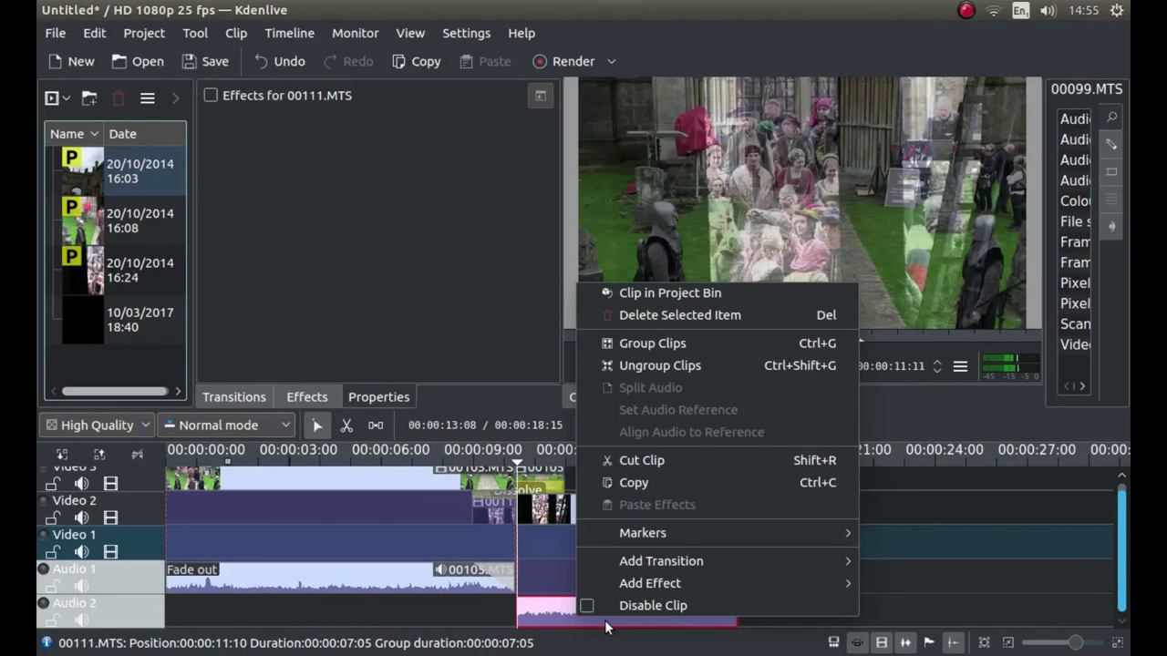
mouse_move(644, 581)
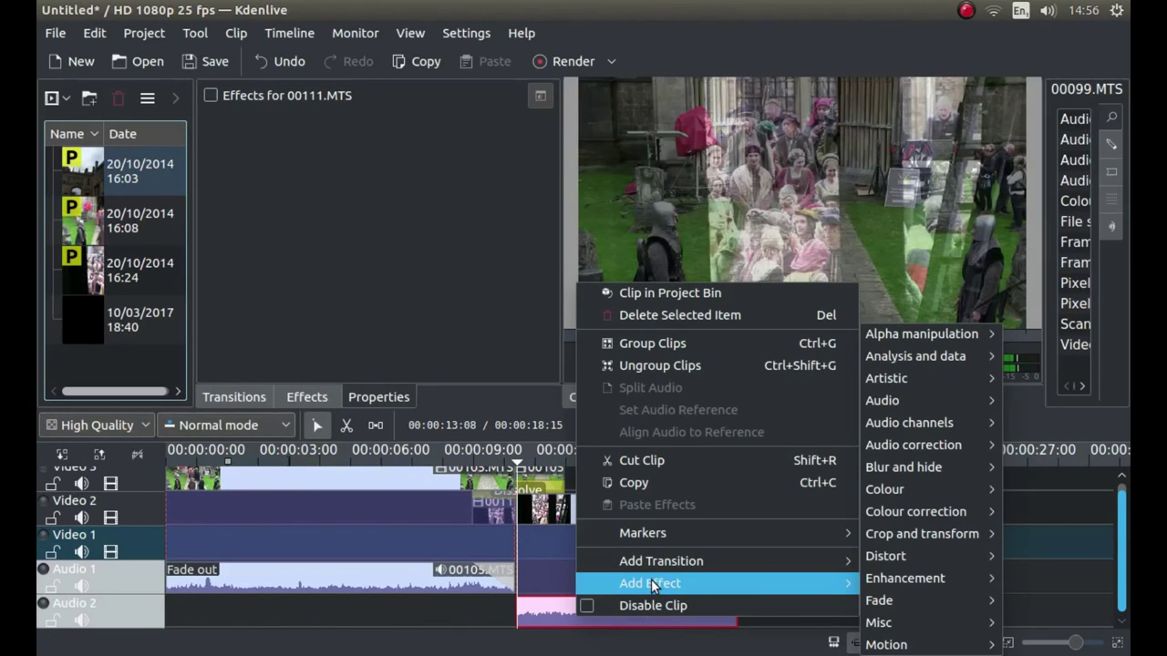
mouse_move(878, 602)
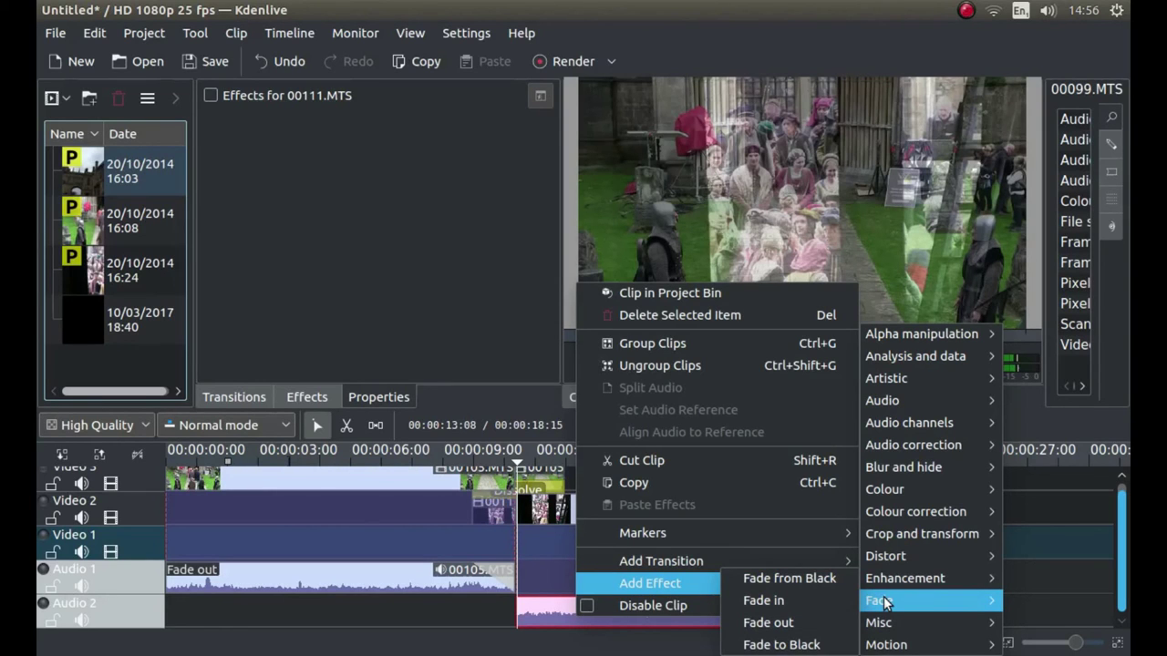
click(776, 595)
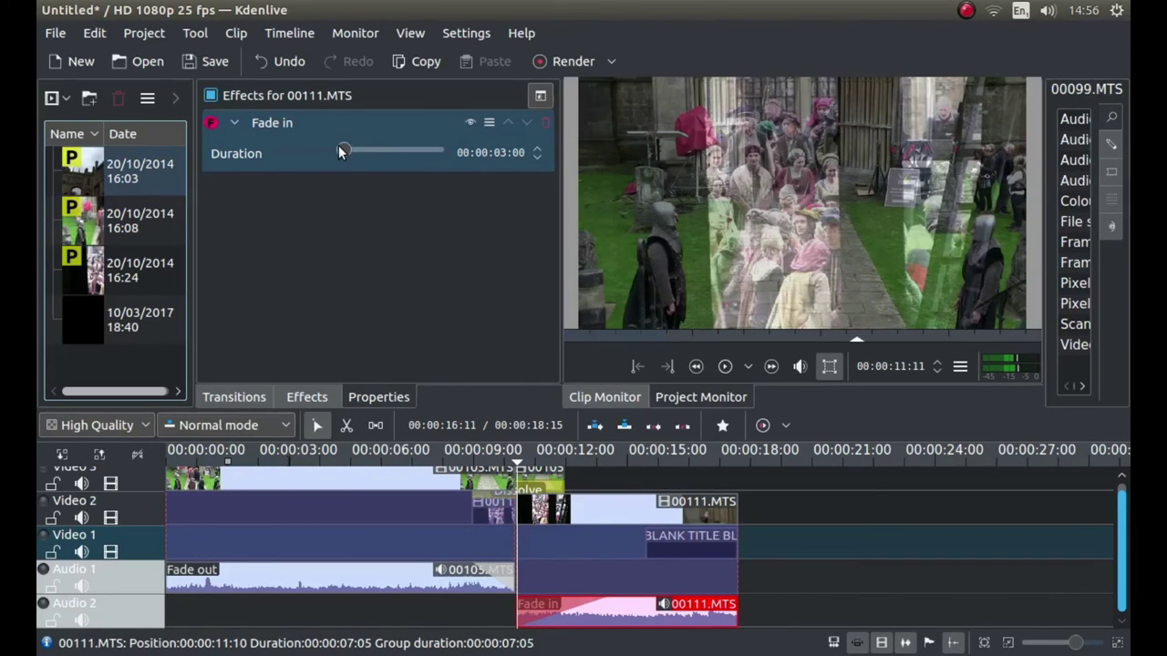
drag(340, 149, 313, 161)
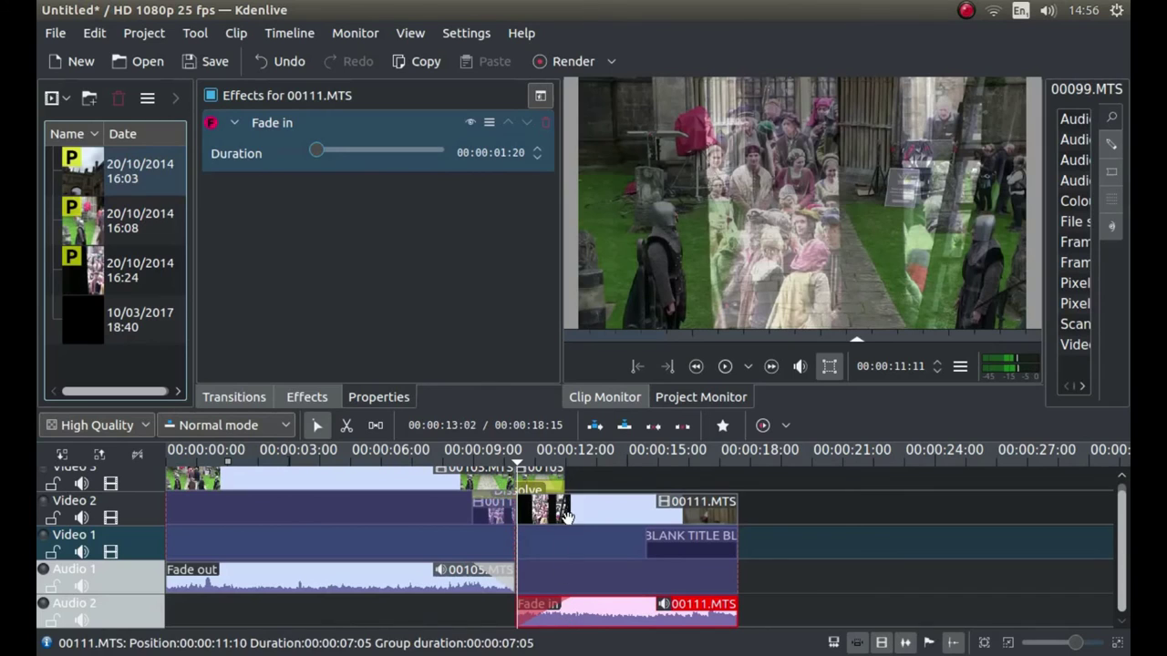